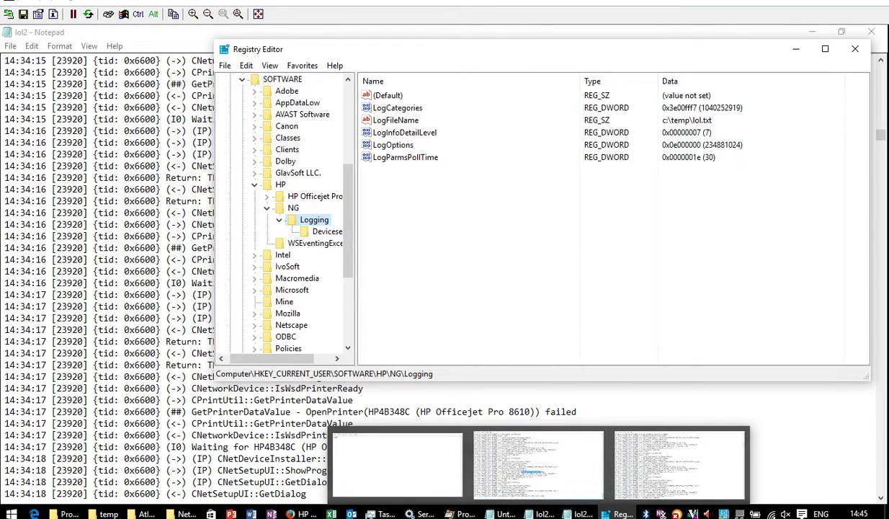
# Open Devices and Printers from the Start menu and remove the HP PCL3 class driver printer.
pyautogui.click(15, 509)
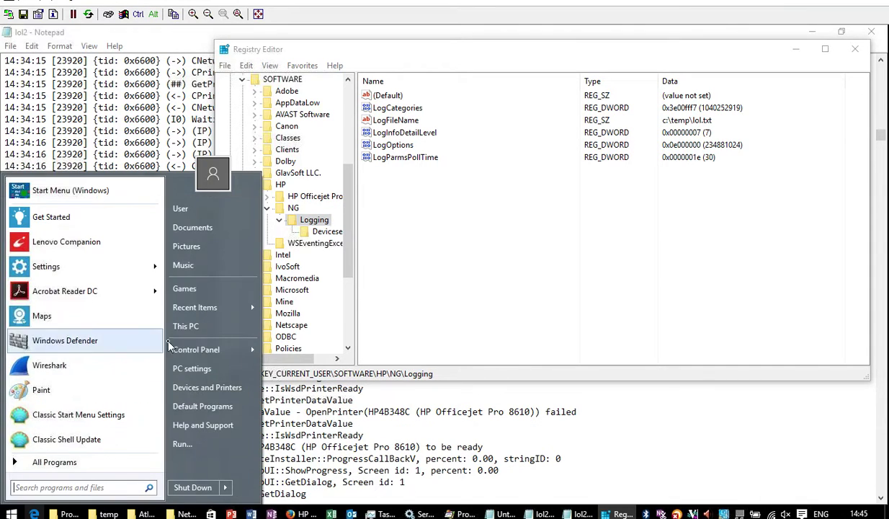
pyautogui.click(222, 394)
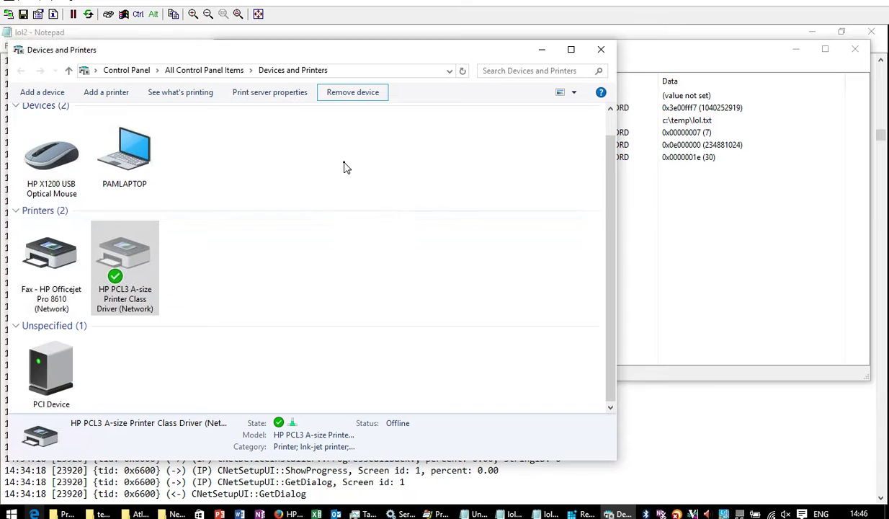
pyautogui.click(487, 262)
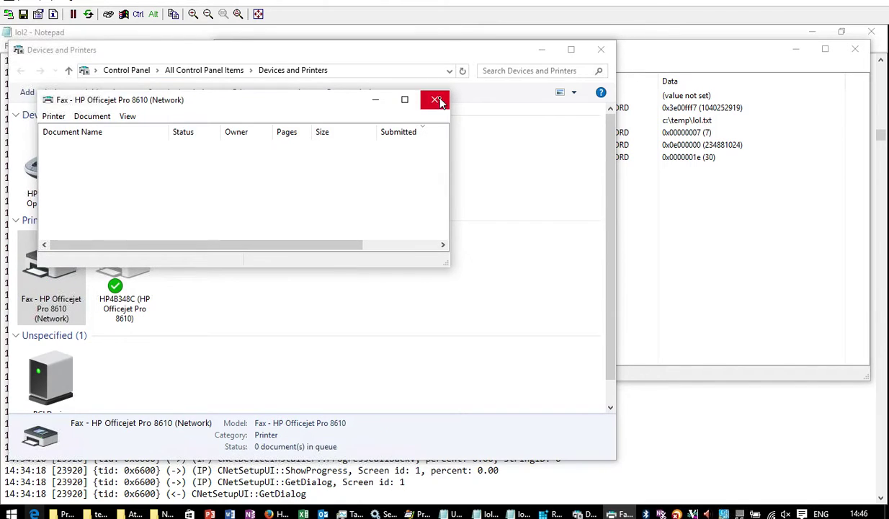
# Close the fax print queue and remove the Fax – HP Officejet Pro 8610 device.
pyautogui.click(438, 100)
pyautogui.click(353, 92)
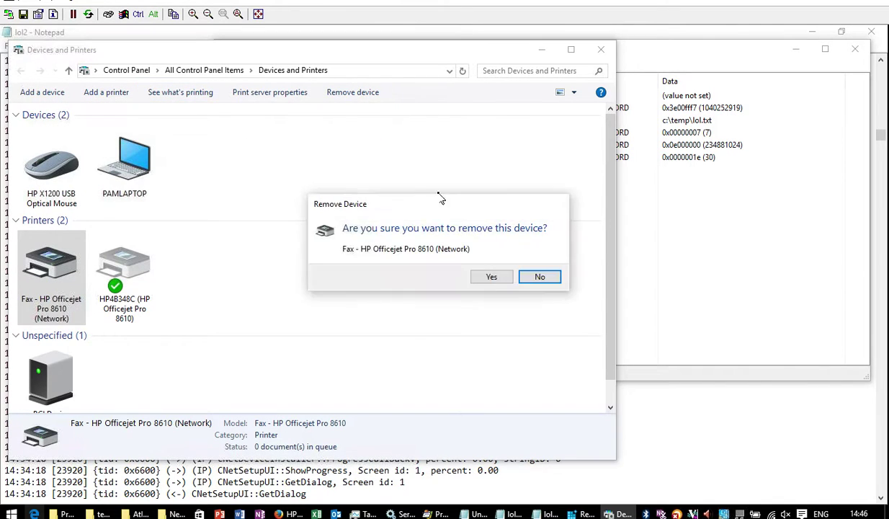
pyautogui.click(497, 279)
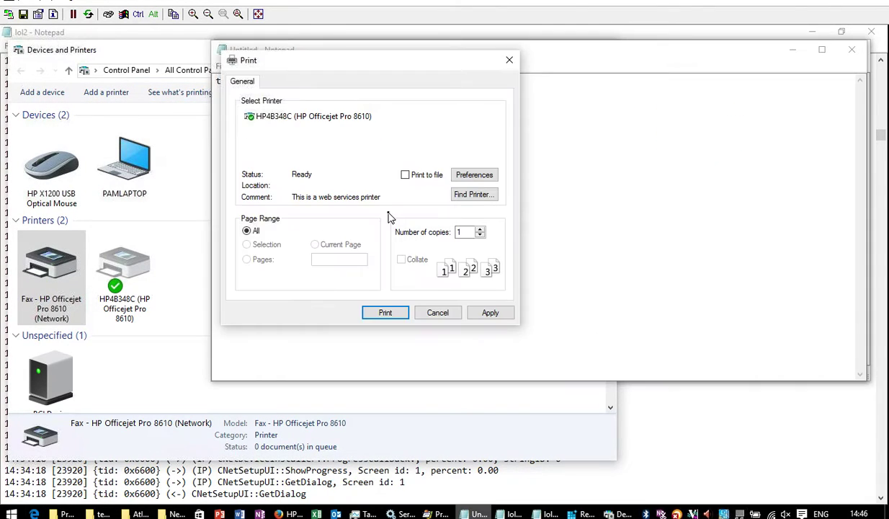
# Refresh the Print dialog's printer list and delete the HP4B348C printer.
pyautogui.rightClick(332, 139)
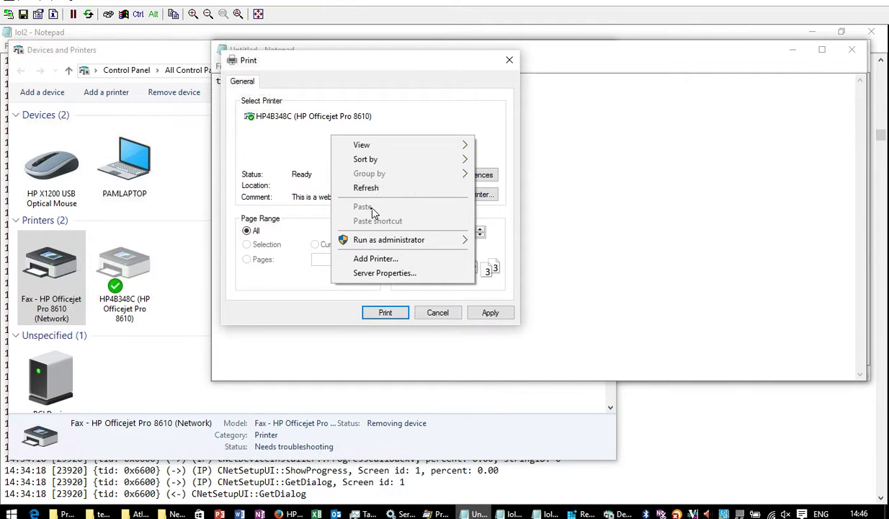
pyautogui.click(366, 188)
pyautogui.rightClick(261, 130)
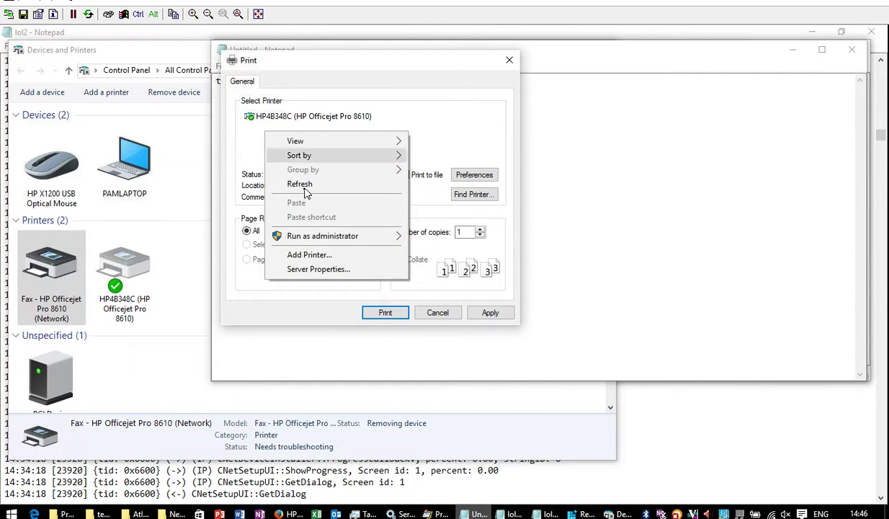
pyautogui.click(299, 180)
pyautogui.rightClick(287, 123)
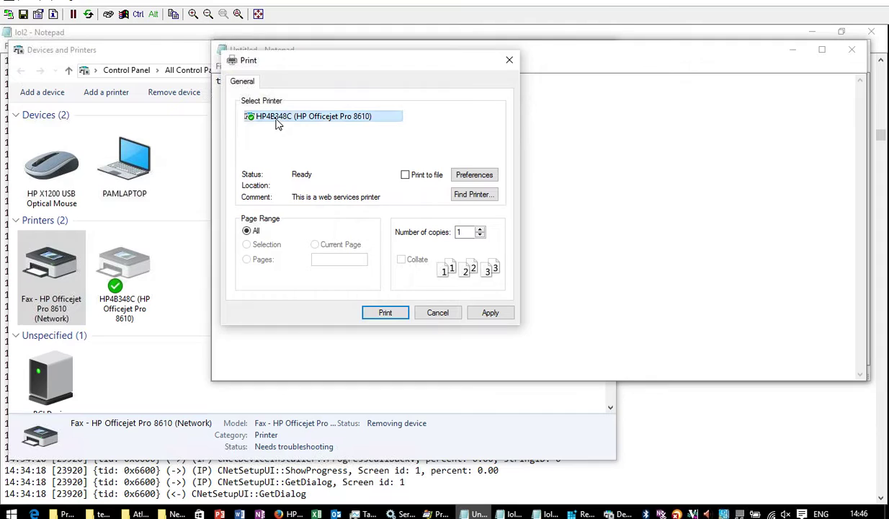
pyautogui.press('d')
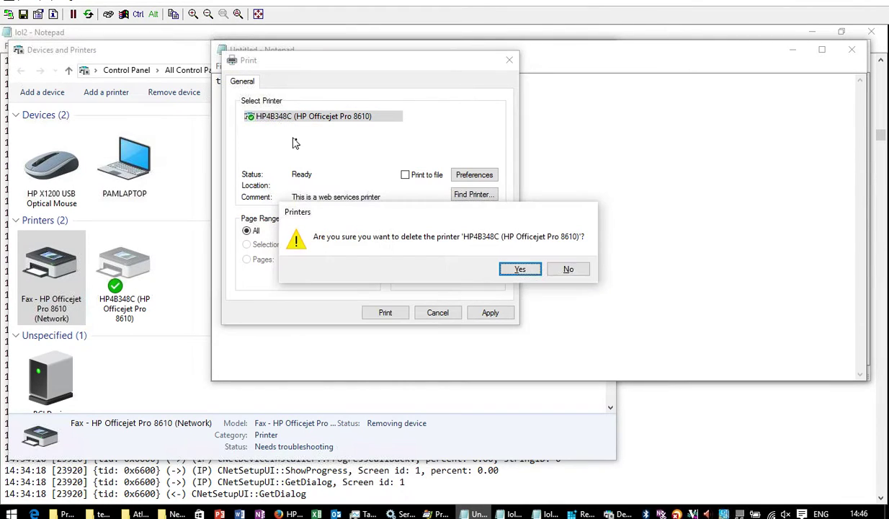
pyautogui.click(508, 264)
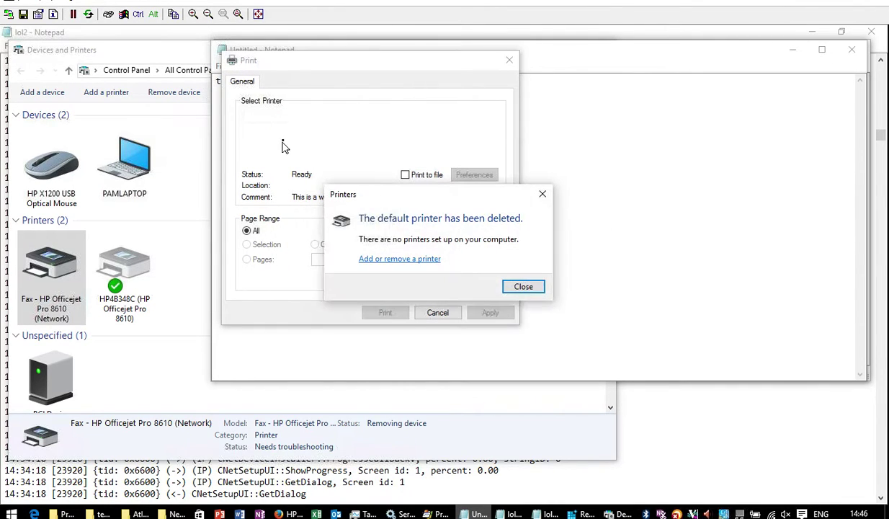
pyautogui.click(514, 286)
# Cancel printing and close the Devices and Printers window.
pyautogui.click(437, 312)
pyautogui.click(110, 52)
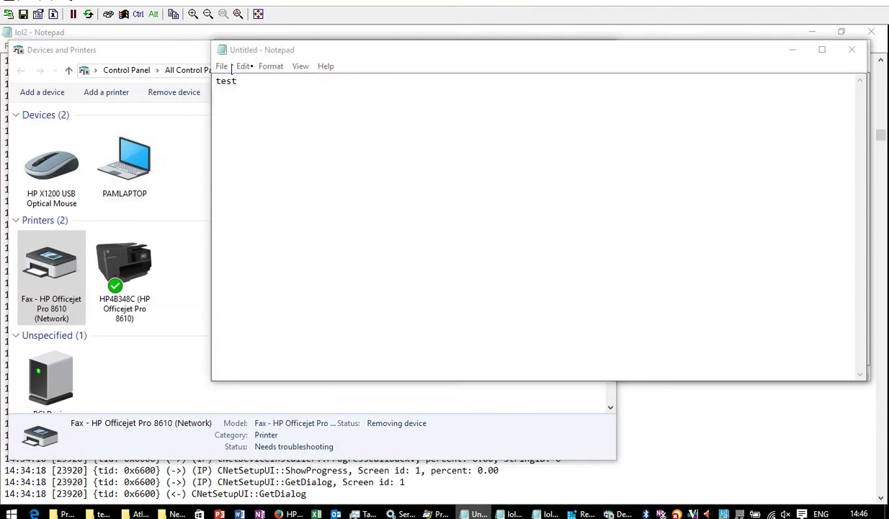
pyautogui.click(185, 284)
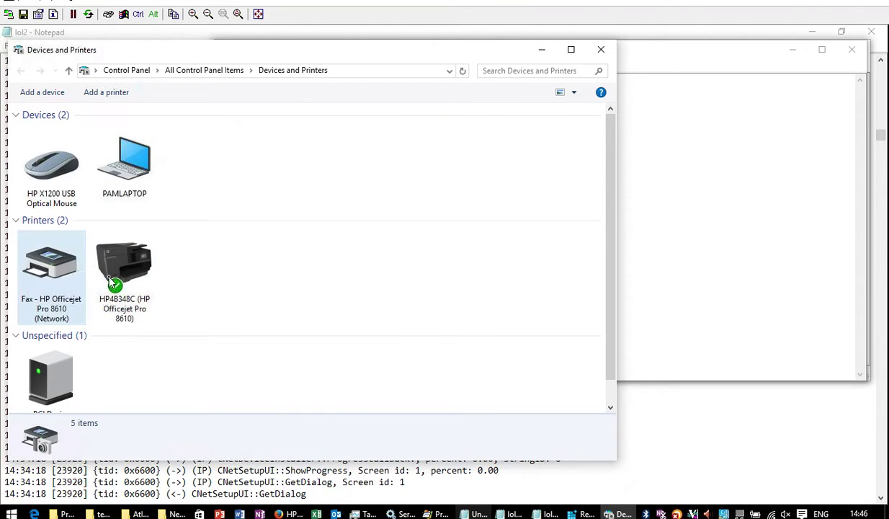
pyautogui.click(601, 50)
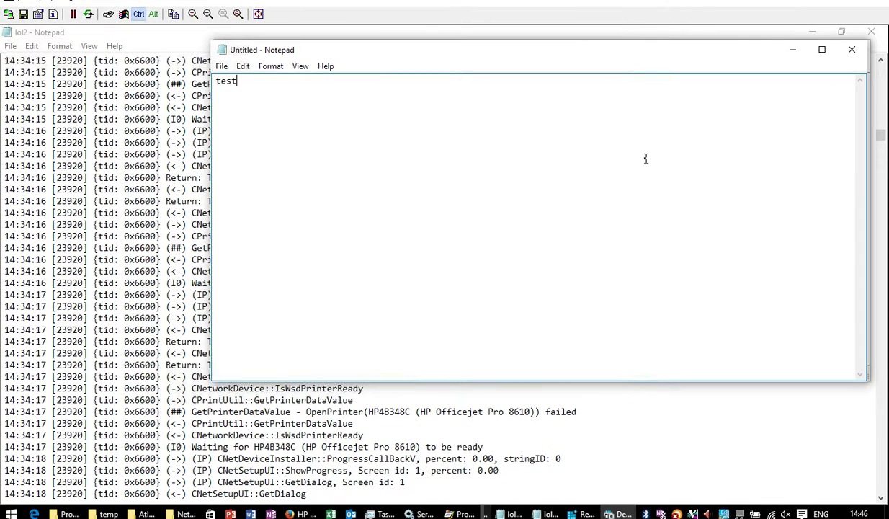
# Confirm with Ctrl+P that no printer remains, cancel, and minimize the Untitled note.
pyautogui.hotkey('ctrl', 'p')
pyautogui.click(568, 329)
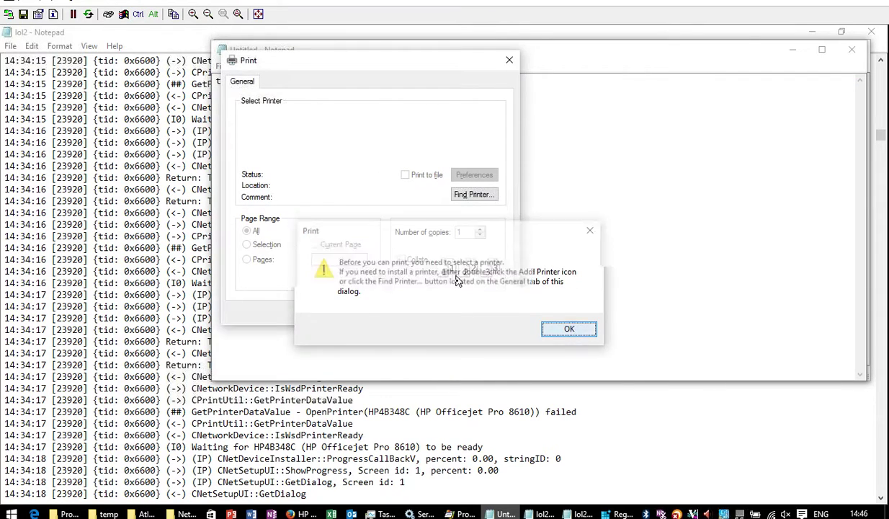
pyautogui.click(443, 314)
pyautogui.click(793, 49)
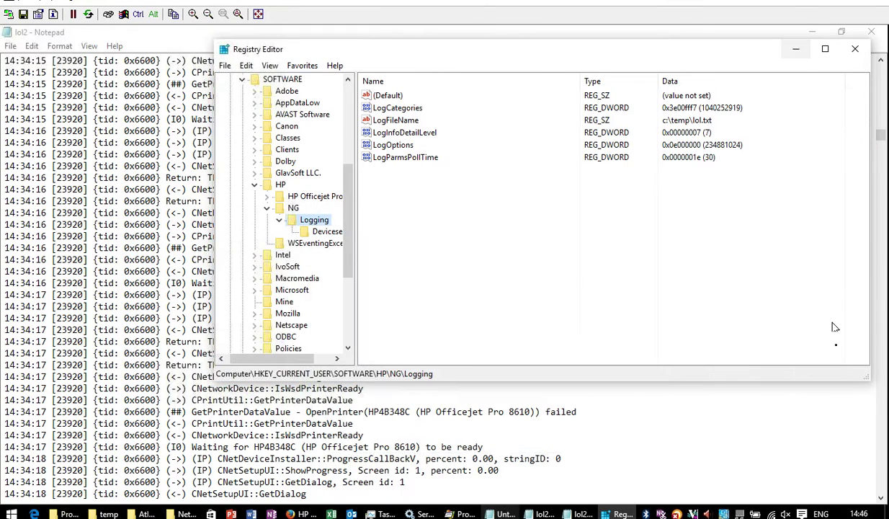
# Launch HP Officejet Pro 8610 setup from All Programs > HP as administrator.
pyautogui.click(12, 514)
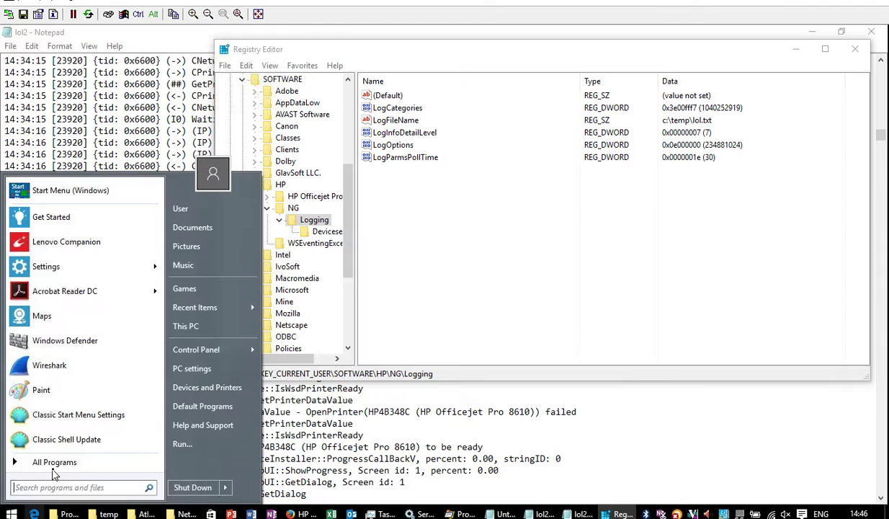
pyautogui.click(57, 458)
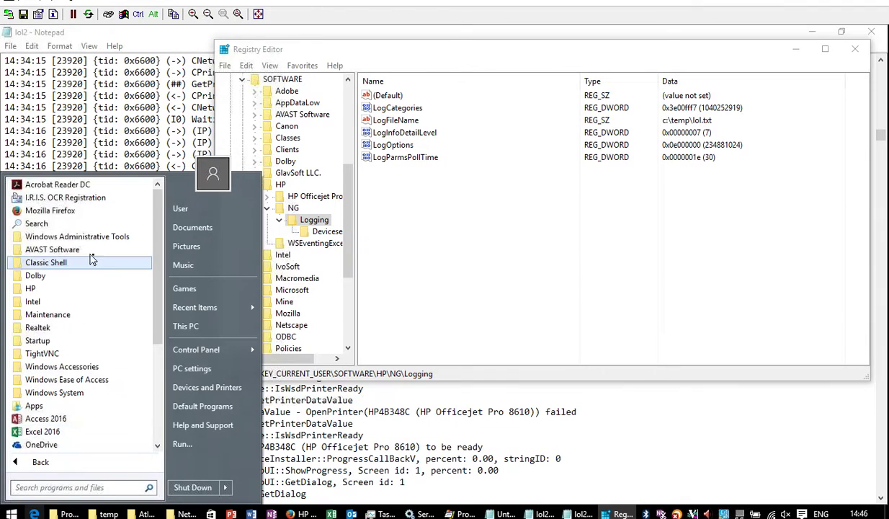
pyautogui.click(30, 288)
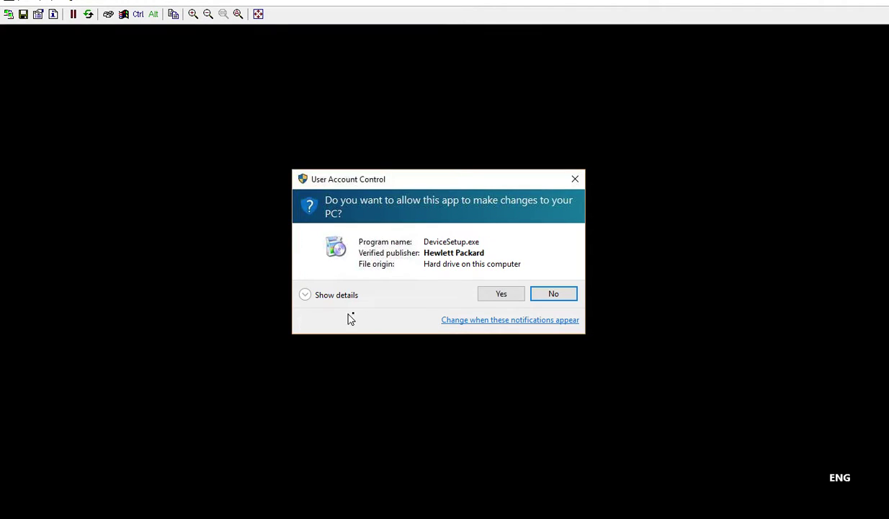
pyautogui.click(501, 293)
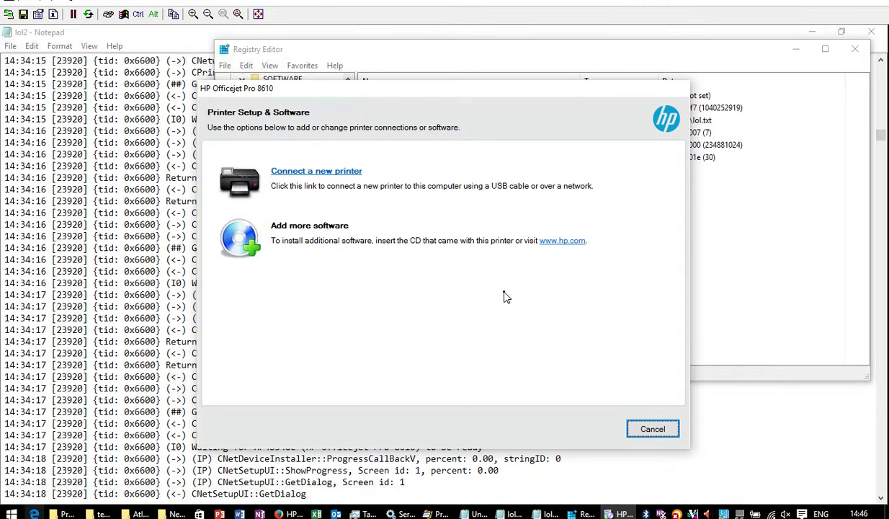
# Connect a new printer over Wired Network and install the detected HP Officejet Pro 8610.
pyautogui.click(281, 173)
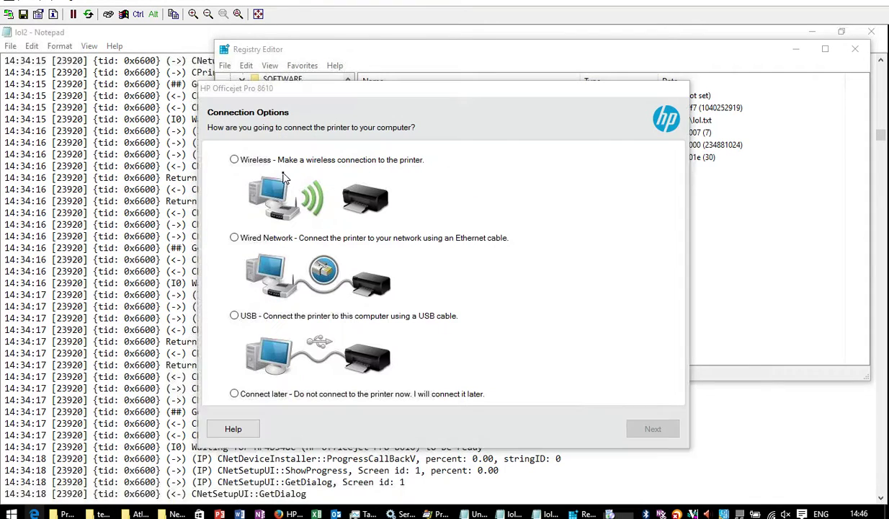
pyautogui.click(234, 237)
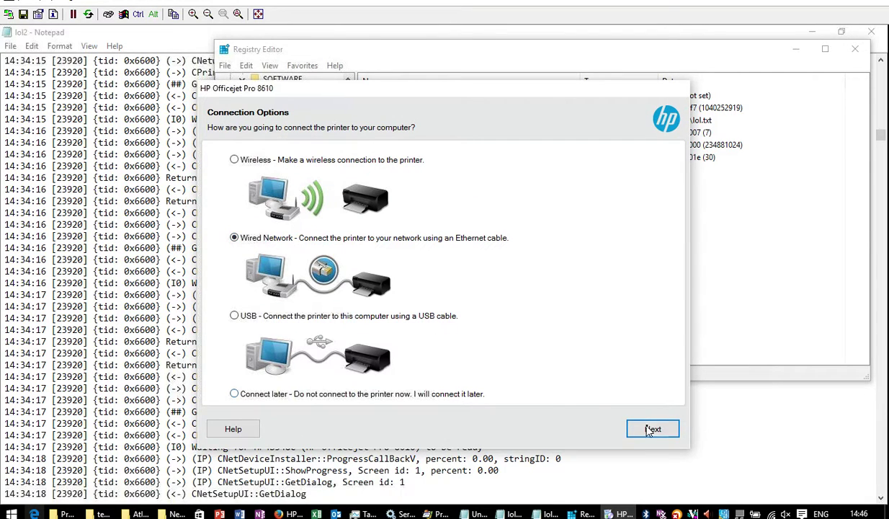
pyautogui.click(653, 429)
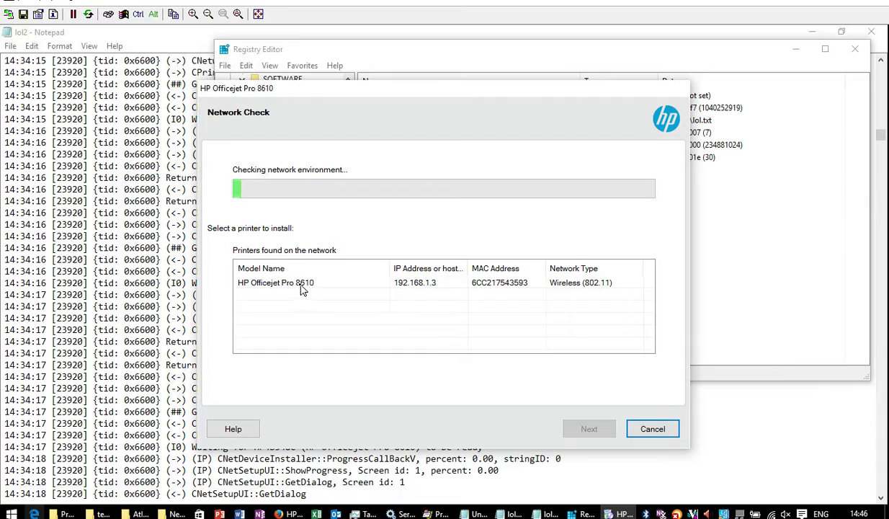
pyautogui.click(292, 282)
pyautogui.click(588, 428)
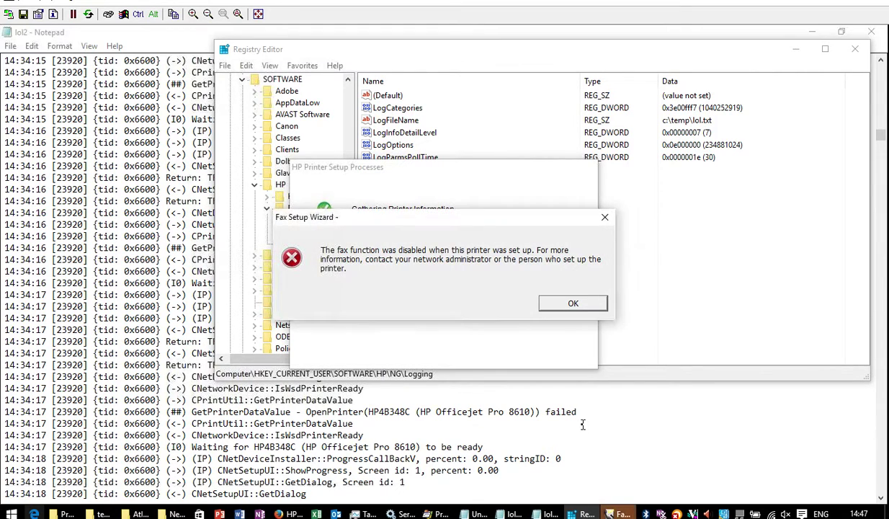
# Dismiss the fax-disabled error, accept the printer settings, and bring up Process Monitor.
pyautogui.click(566, 303)
pyautogui.click(653, 429)
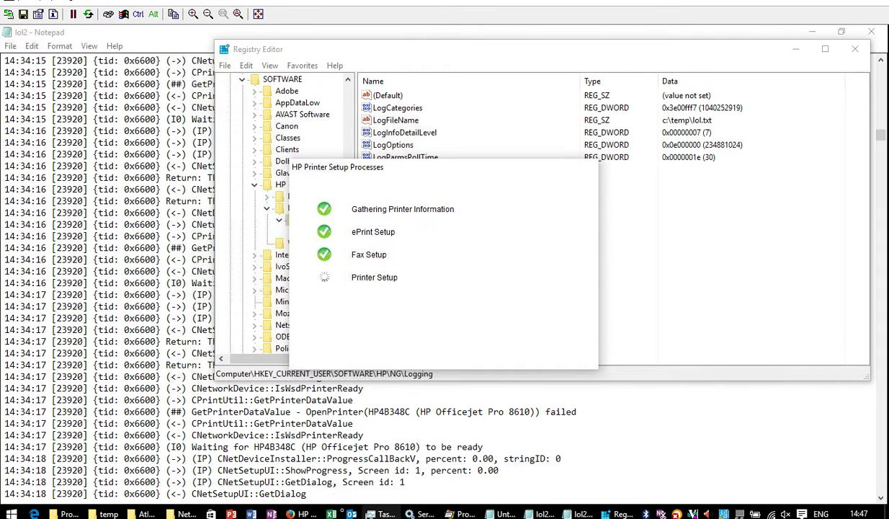
pyautogui.click(462, 513)
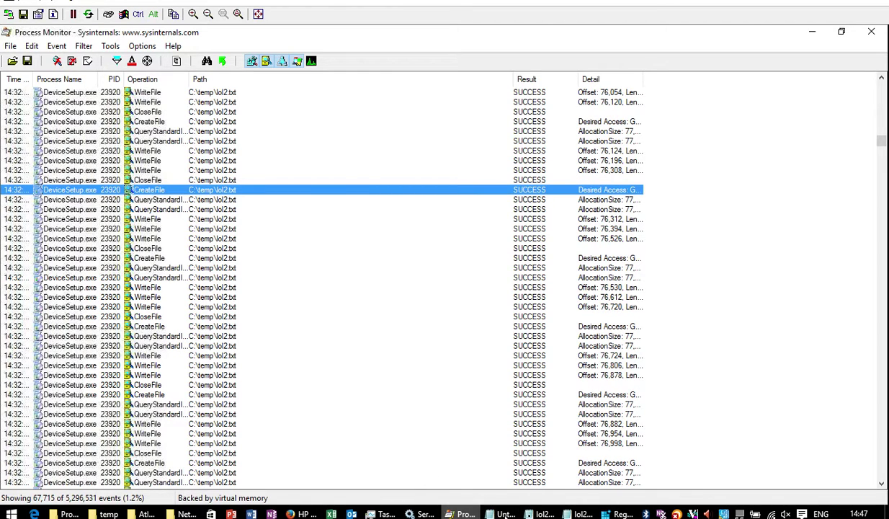
# Bring Registry Editor forward and exit setup without learning more online.
pyautogui.click(618, 514)
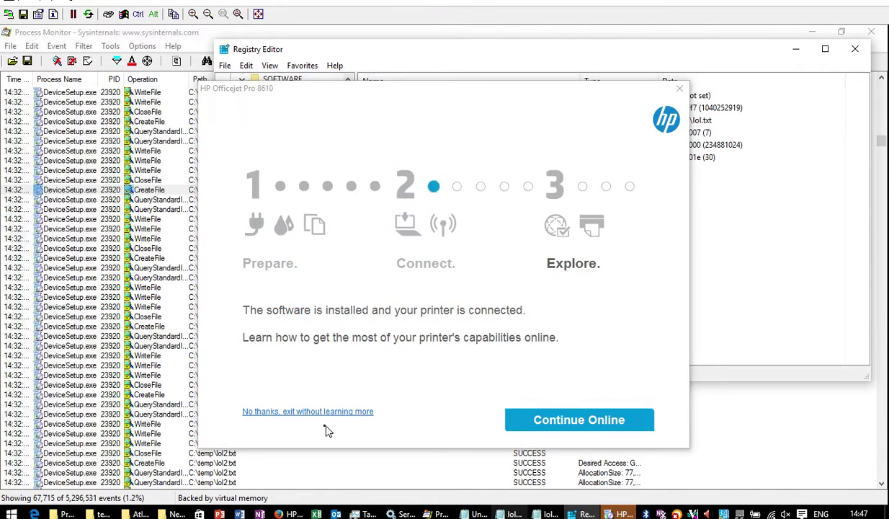
pyautogui.click(327, 412)
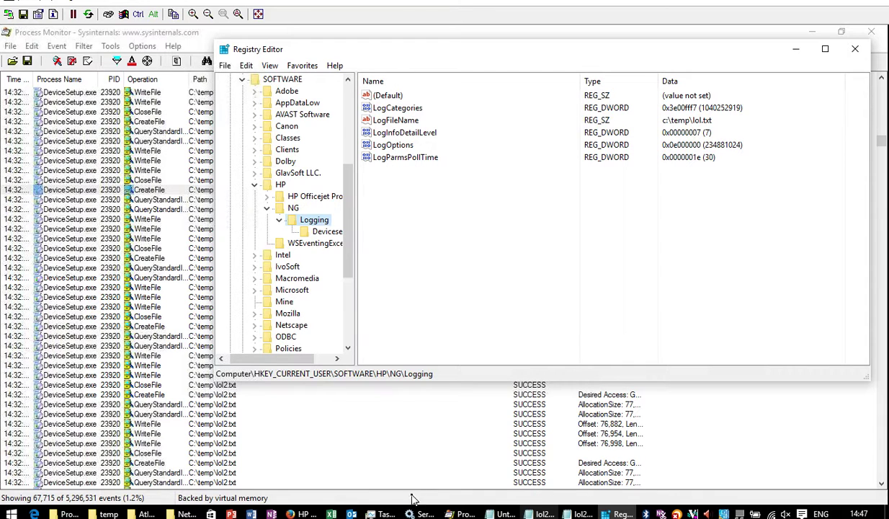
# Open the HP AtInstall folder and view the HPDeviceSetupTimeSizeLog file.
pyautogui.click(67, 513)
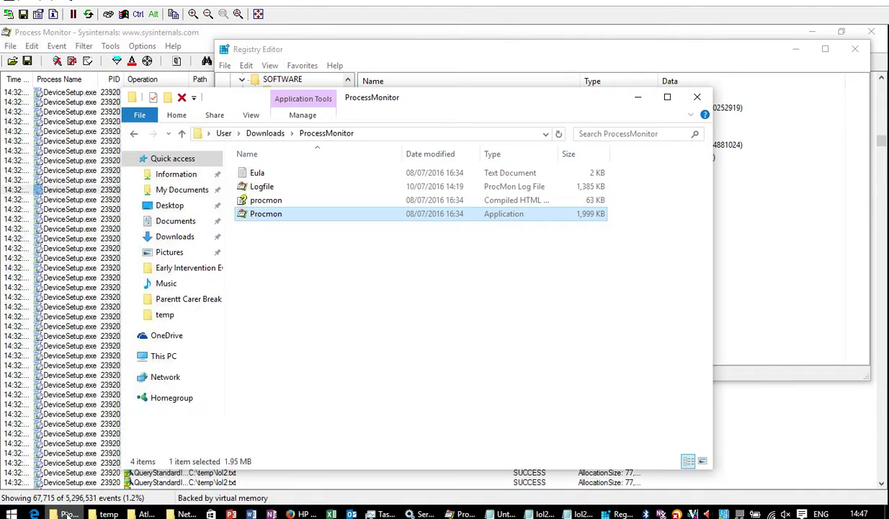
pyautogui.click(67, 514)
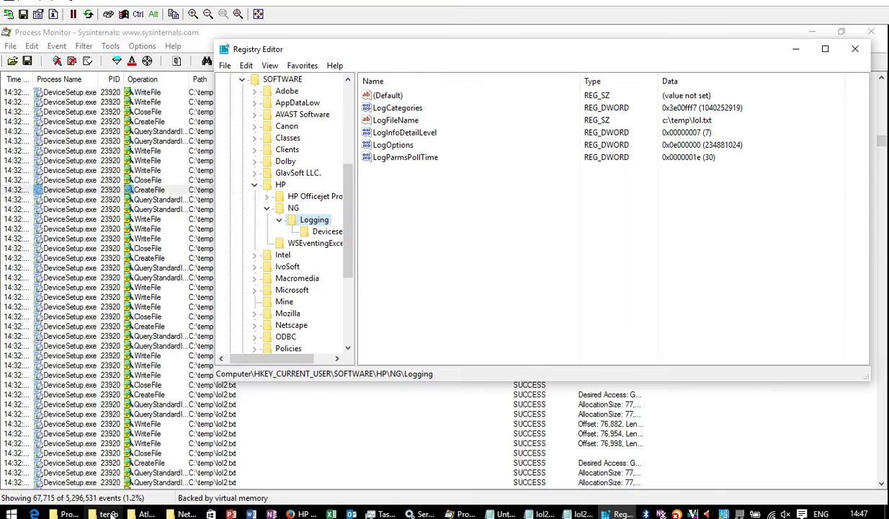
pyautogui.click(147, 514)
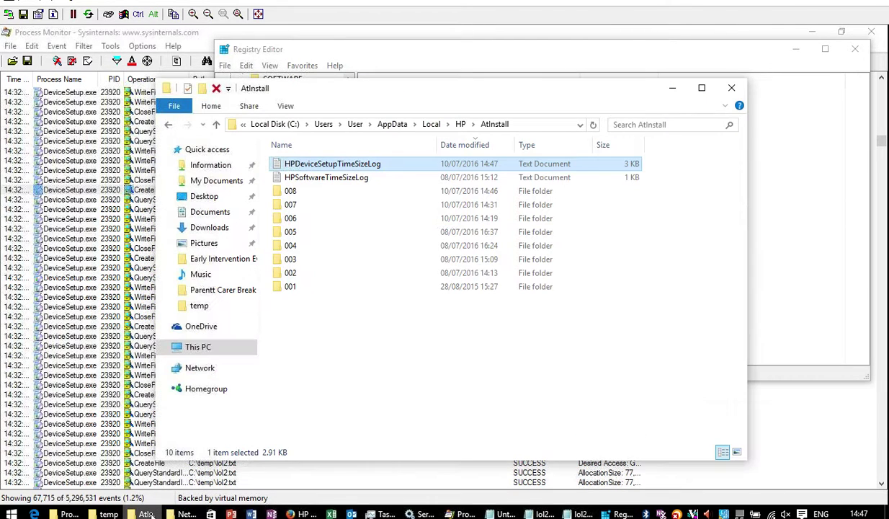
pyautogui.doubleClick(326, 170)
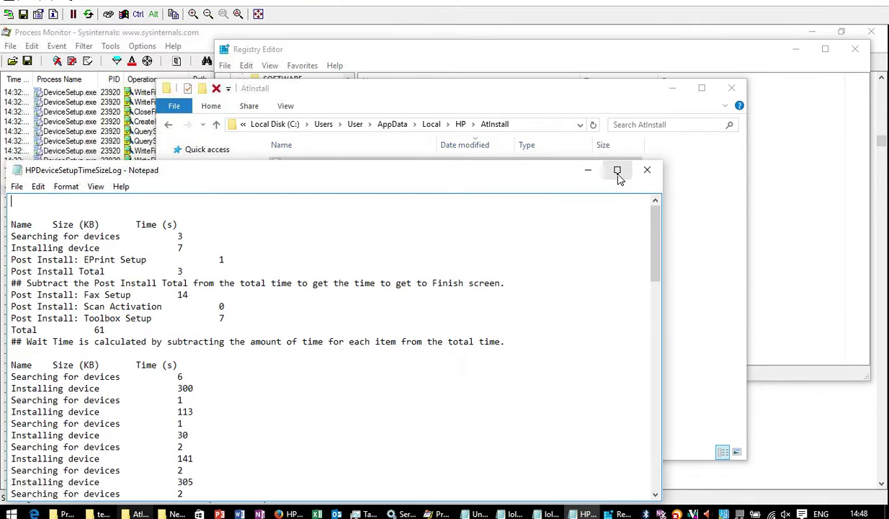
pyautogui.click(647, 170)
# Check the empty 008, 007 and 006 install folders, close AtInstall, and return to Process Monitor.
pyautogui.doubleClick(298, 193)
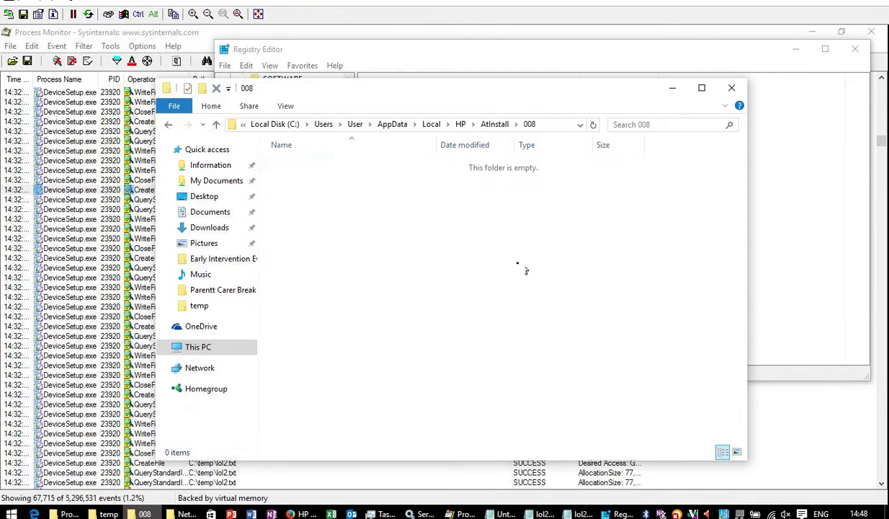
pyautogui.click(492, 124)
pyautogui.doubleClick(288, 205)
pyautogui.click(495, 124)
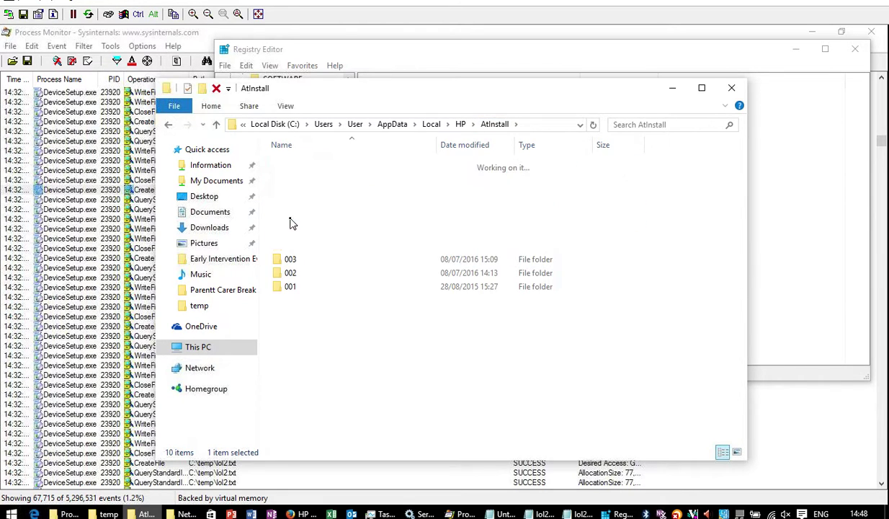
pyautogui.doubleClick(291, 218)
pyautogui.click(495, 124)
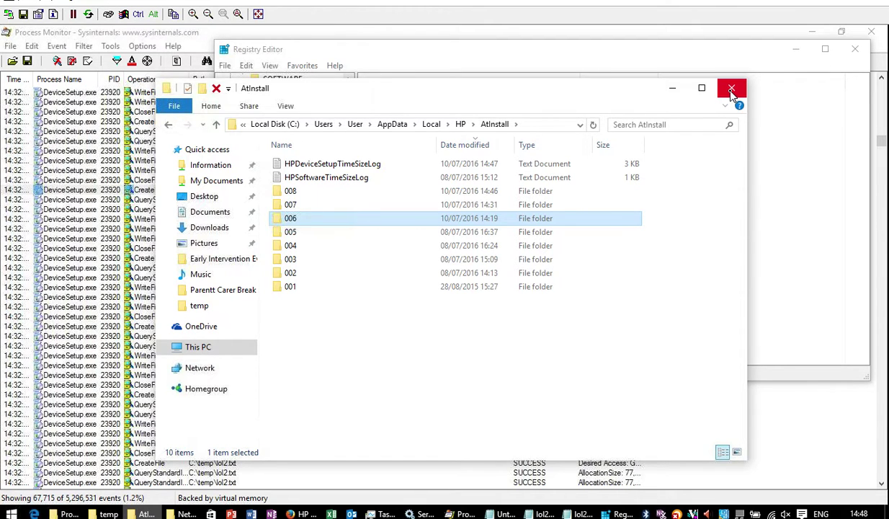
pyautogui.click(731, 90)
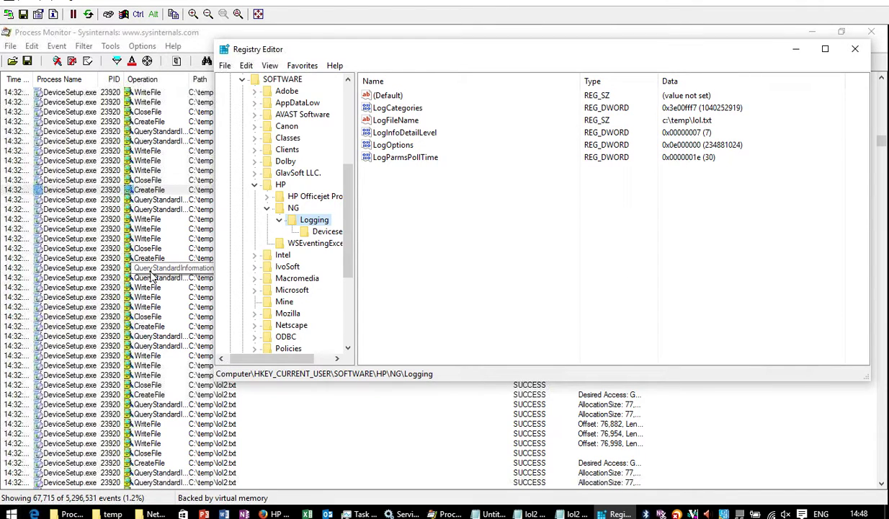
pyautogui.click(155, 267)
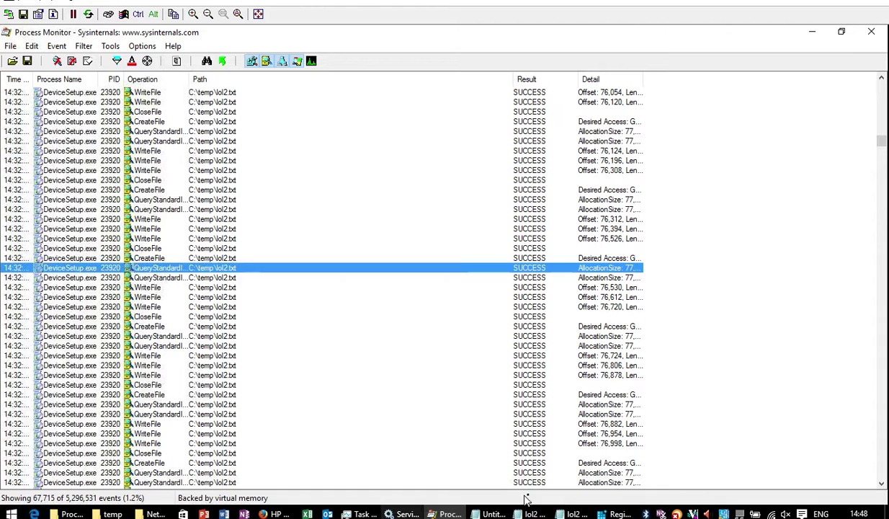
# Expand HP\NG\Logging in Registry Editor to view the Devicesetup.exe key's values, then bring up Chrome.
pyautogui.click(619, 512)
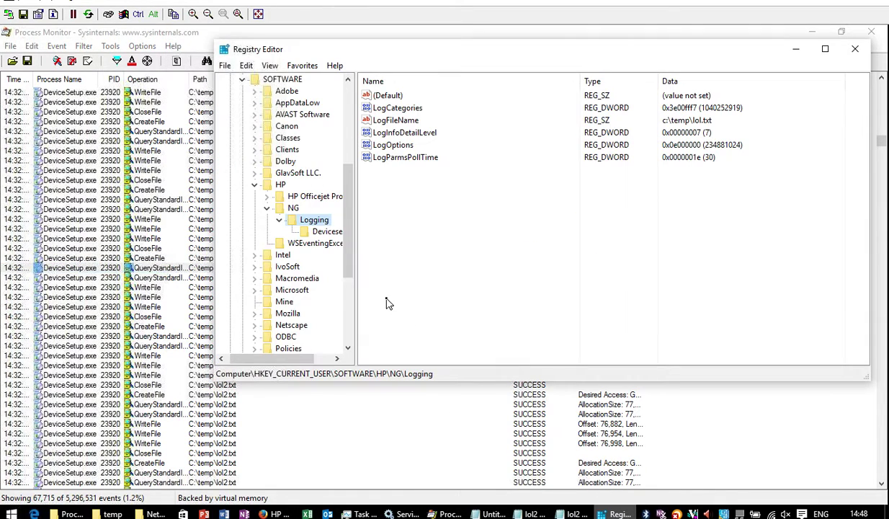
pyautogui.click(275, 185)
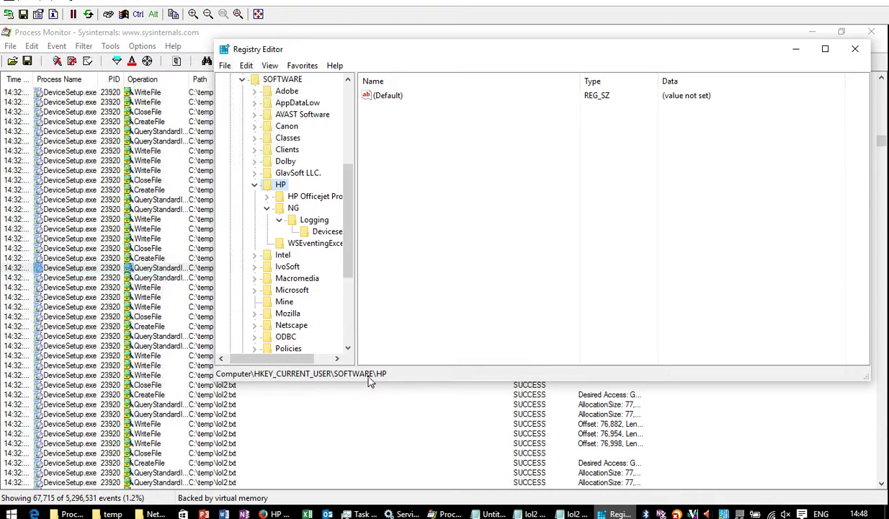
pyautogui.click(293, 209)
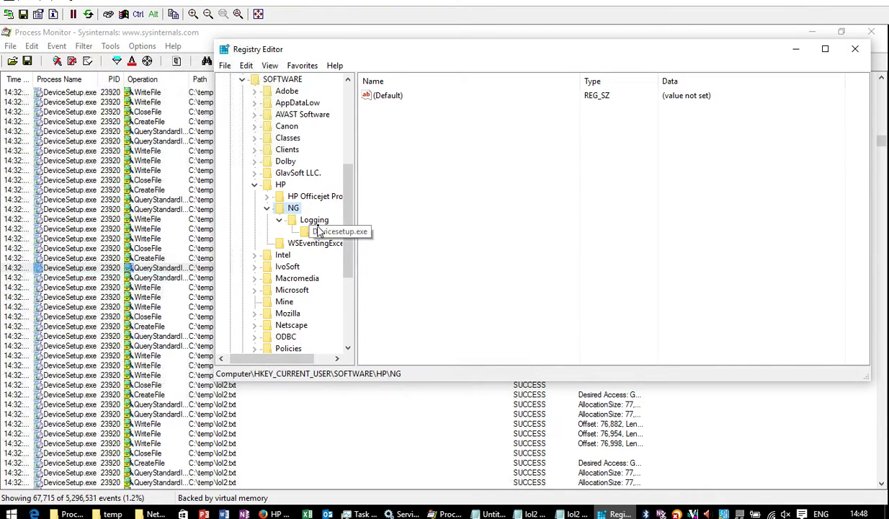
pyautogui.click(313, 220)
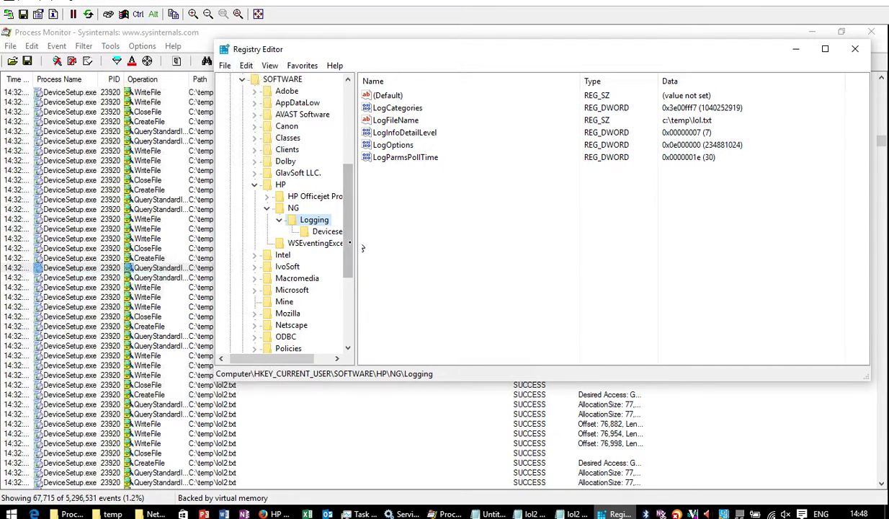
pyautogui.click(328, 234)
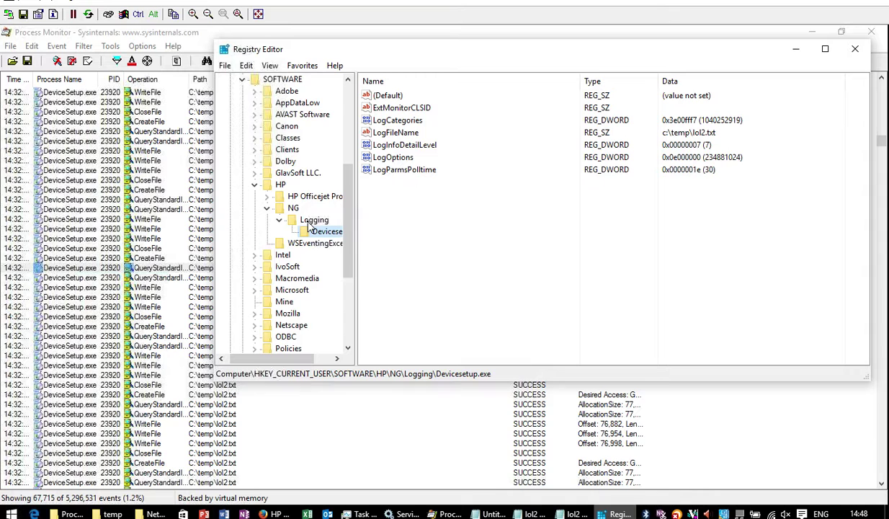
pyautogui.click(463, 514)
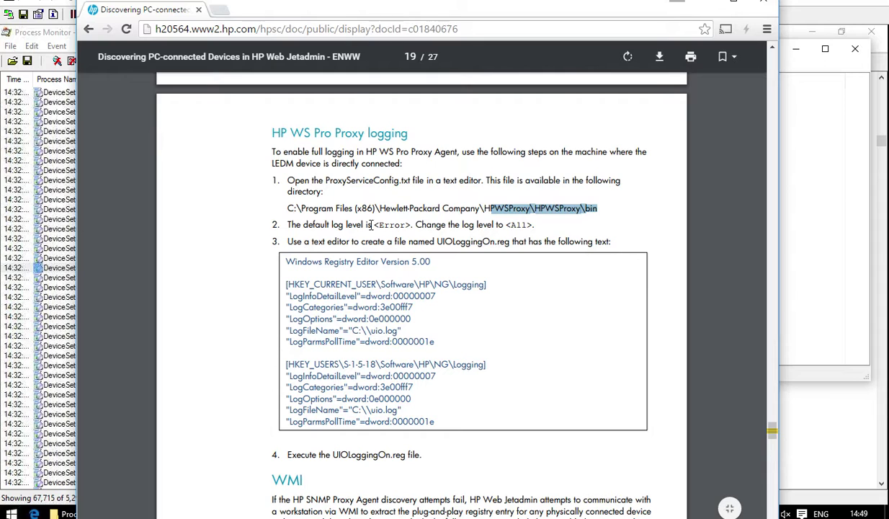
# Highlight the proxy path, registry step, LogCategories 3e00fff7 and LogParmsPollTime 0000001e, then minimize Chrome.
pyautogui.moveTo(494, 225); pyautogui.dragTo(356, 183)
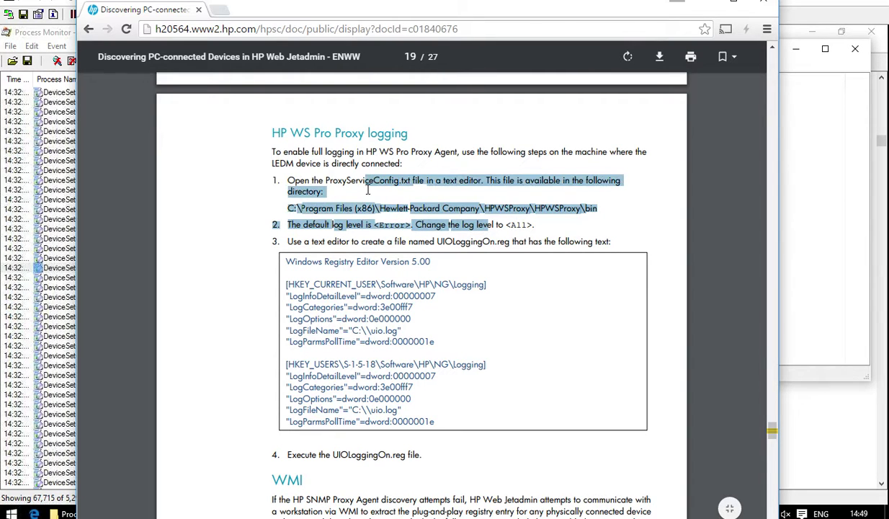
pyautogui.click(347, 237)
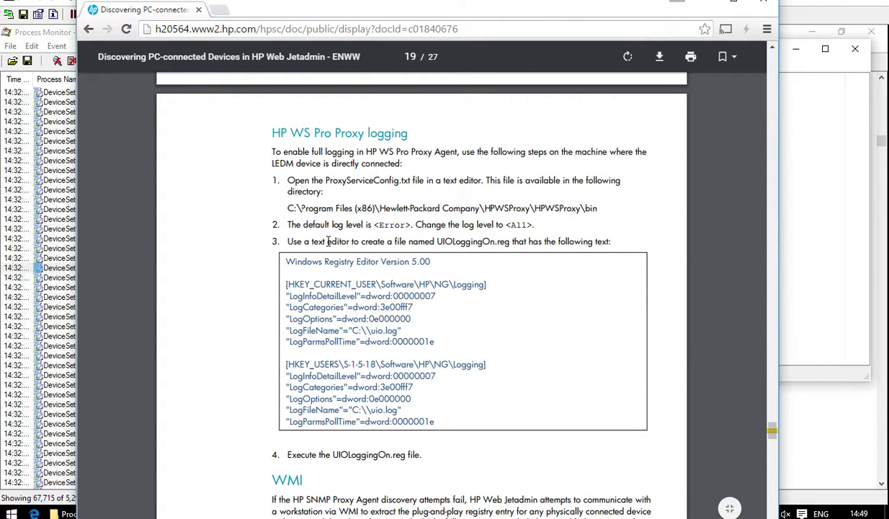
pyautogui.moveTo(330, 241); pyautogui.dragTo(374, 284)
pyautogui.click(374, 284)
pyautogui.moveTo(420, 391); pyautogui.dragTo(382, 387)
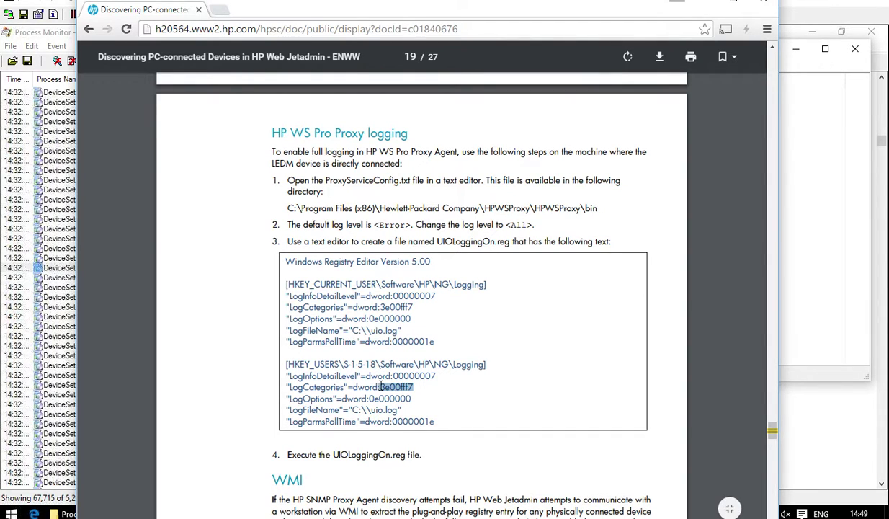
pyautogui.click(453, 414)
pyautogui.moveTo(438, 422); pyautogui.dragTo(391, 421)
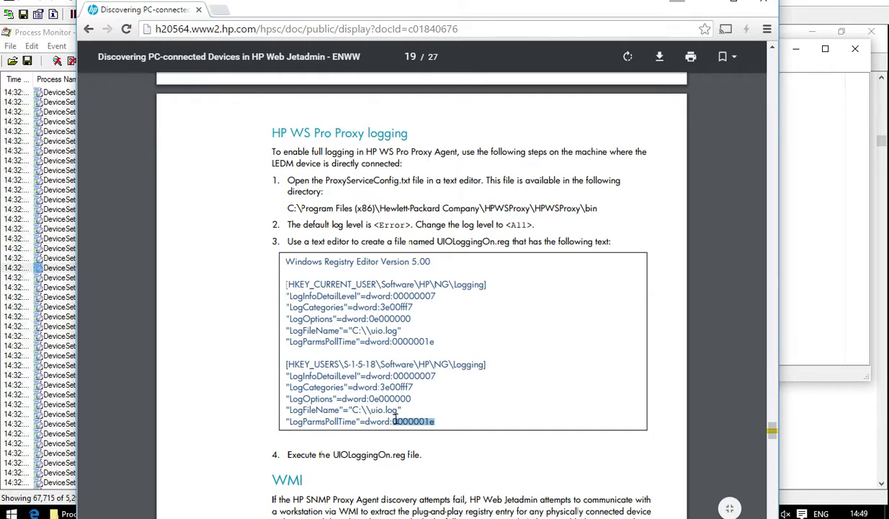
pyautogui.click(415, 399)
pyautogui.moveTo(414, 387); pyautogui.dragTo(383, 389)
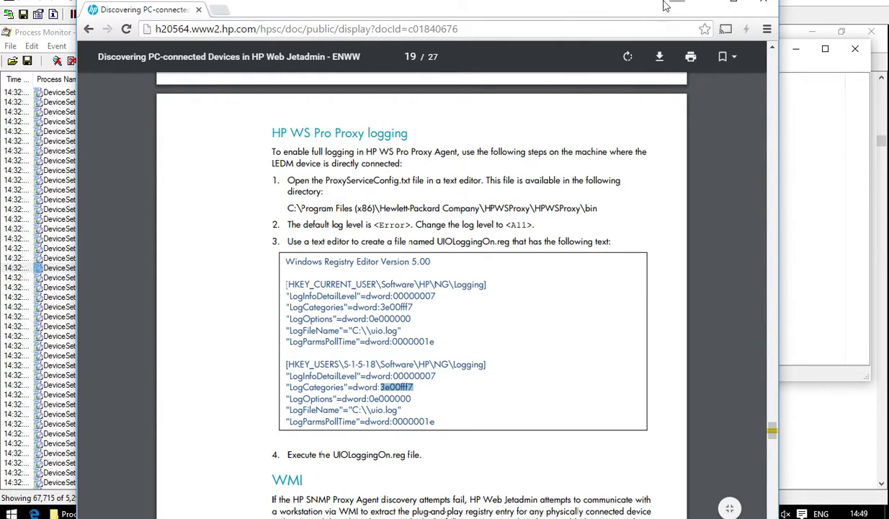
pyautogui.click(710, 6)
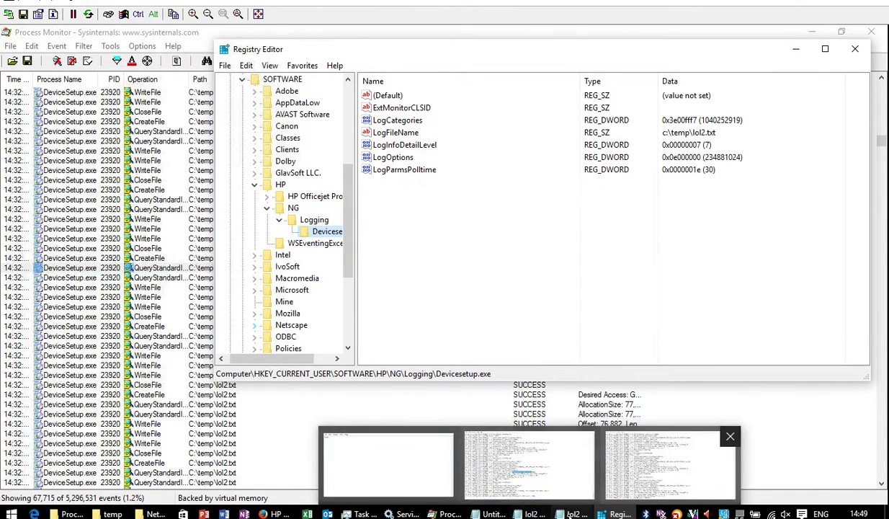
# Switch between the lol2 log and temp folder, and recheck the Logging key values in Registry Editor.
pyautogui.click(535, 513)
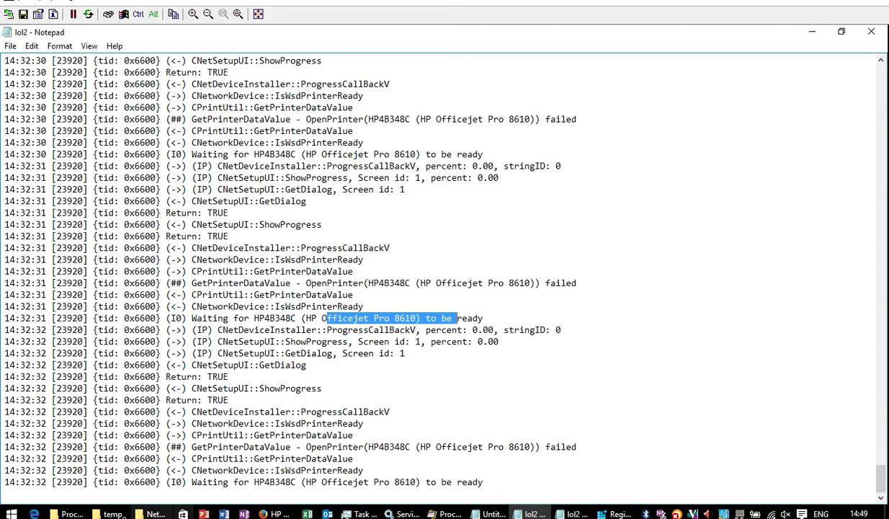
pyautogui.click(109, 513)
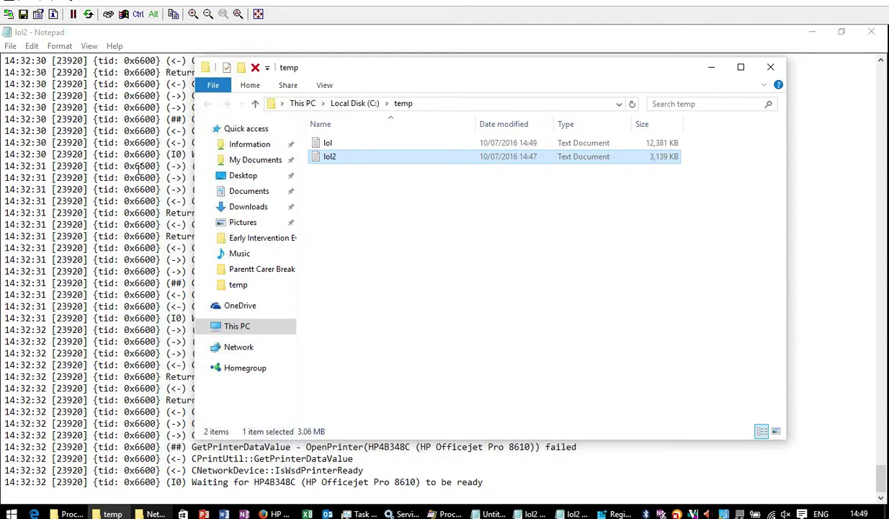
pyautogui.click(272, 40)
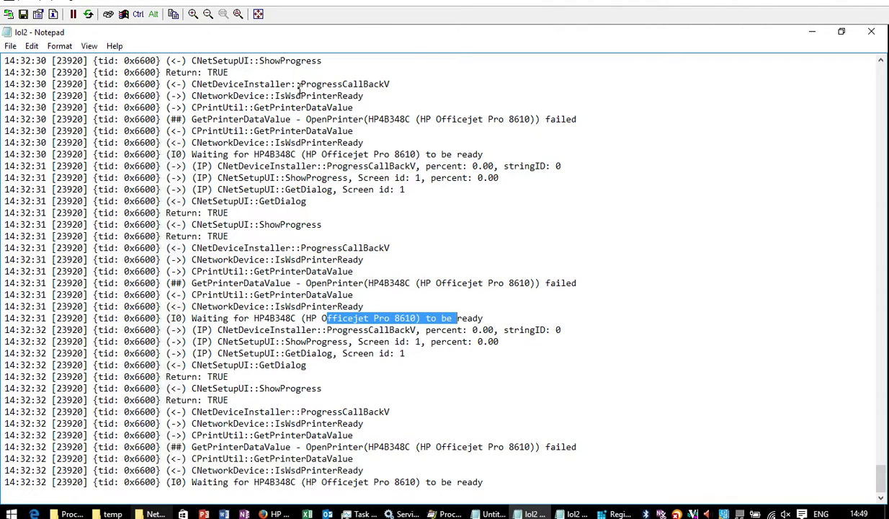
pyautogui.click(615, 514)
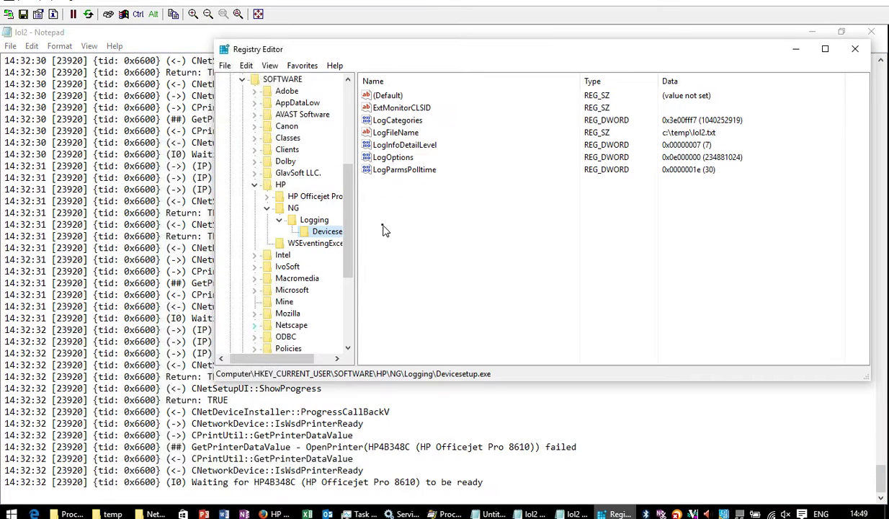
pyautogui.click(328, 218)
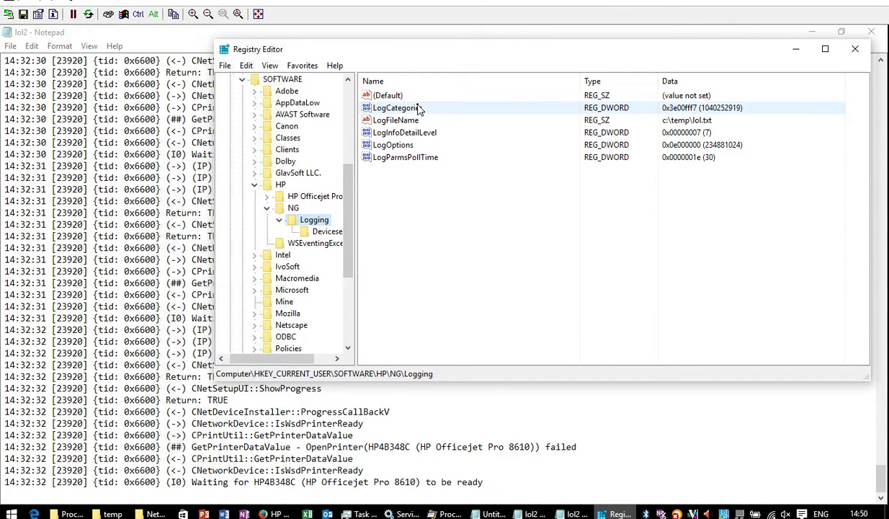
pyautogui.click(796, 48)
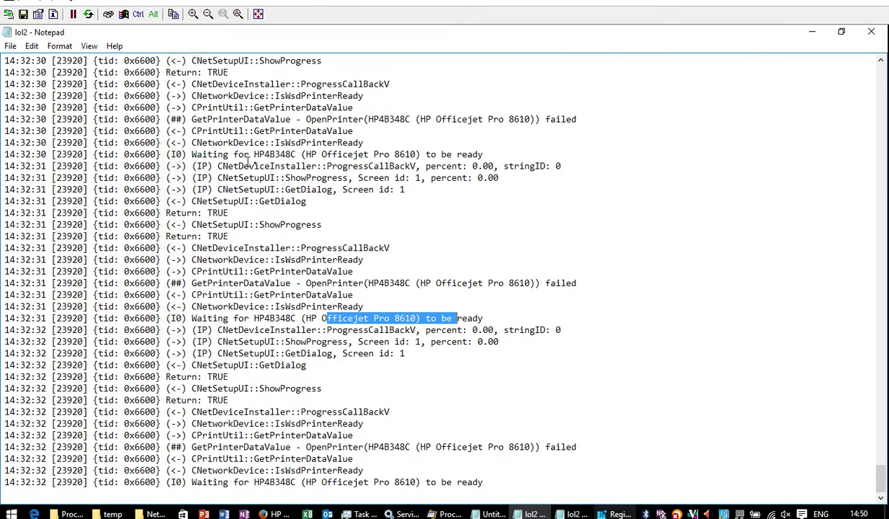
# Select the IsWsdPrinterReady and Waiting for printer lines, then scroll down in Process Monitor.
pyautogui.moveTo(240, 306); pyautogui.dragTo(364, 306)
pyautogui.click(365, 306)
pyautogui.moveTo(238, 306); pyautogui.dragTo(417, 309)
pyautogui.moveTo(225, 320); pyautogui.dragTo(441, 317)
pyautogui.click(441, 318)
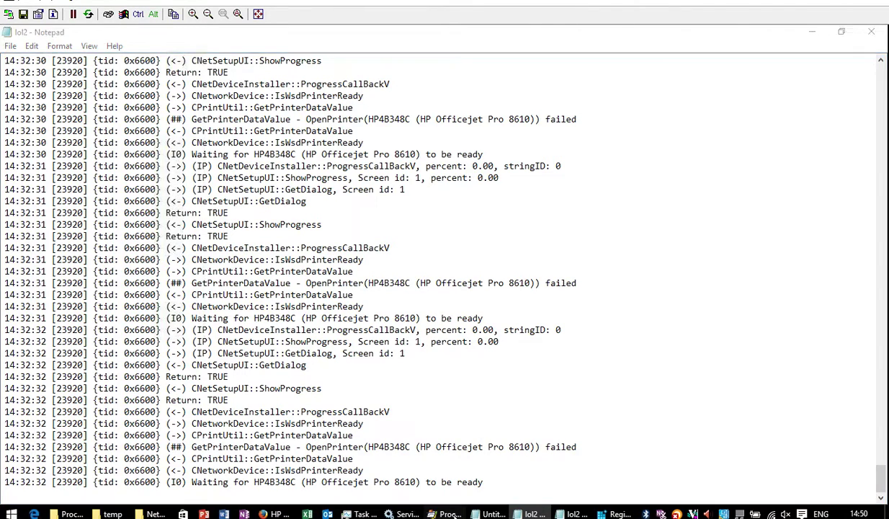
pyautogui.click(447, 514)
pyautogui.moveTo(881, 141); pyautogui.dragTo(879, 162)
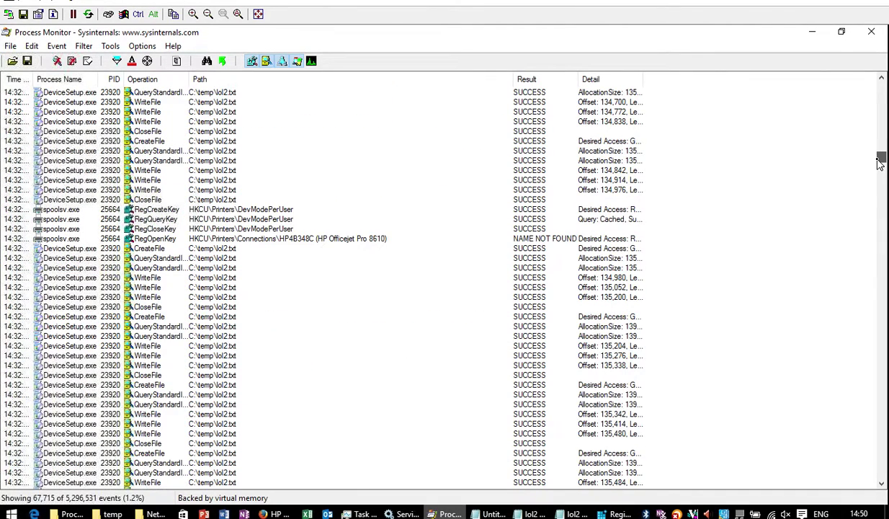
# Inspect spoolsv.exe's DevModePerUser and printer connection events, then exclude all C:\temp\lol2.txt events.
pyautogui.click(290, 209)
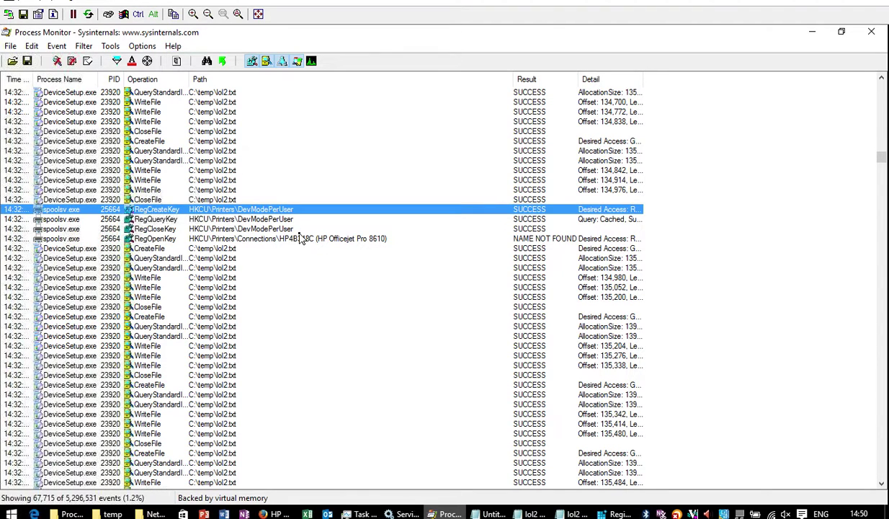
pyautogui.click(245, 228)
pyautogui.click(258, 241)
pyautogui.press('Up')
pyautogui.press('Down')
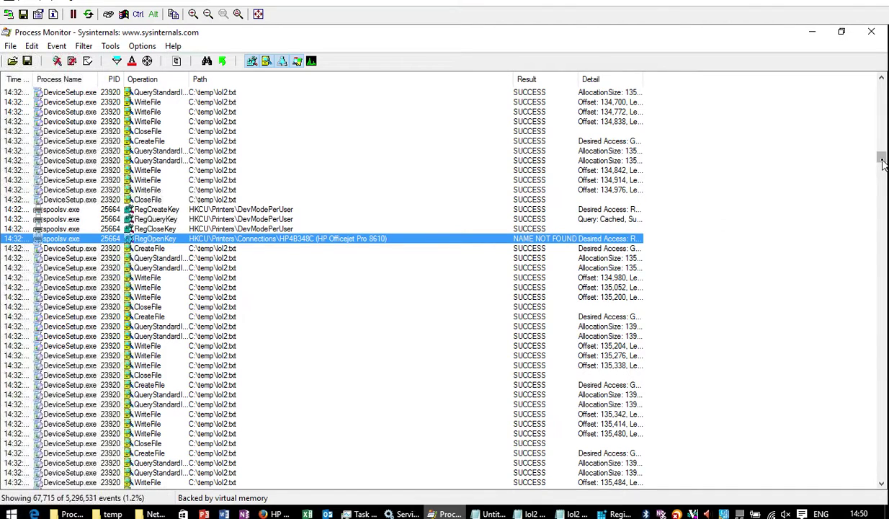
pyautogui.rightClick(220, 277)
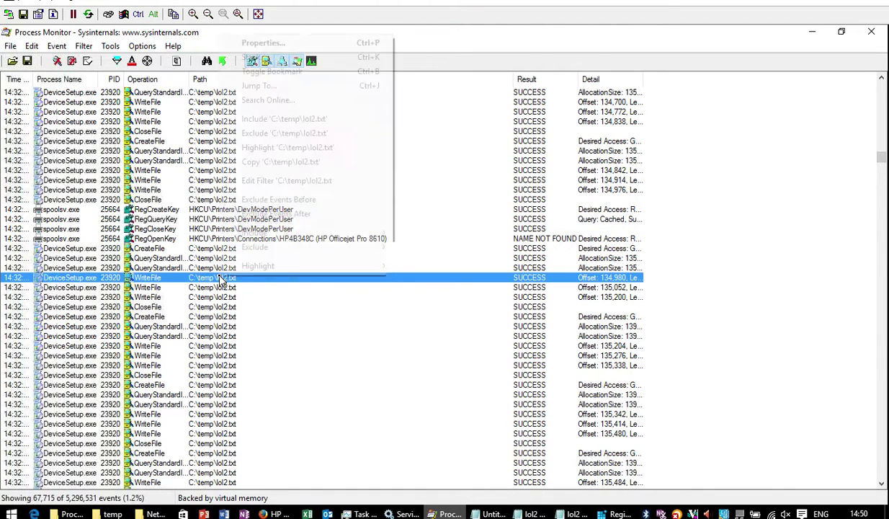
pyautogui.click(284, 134)
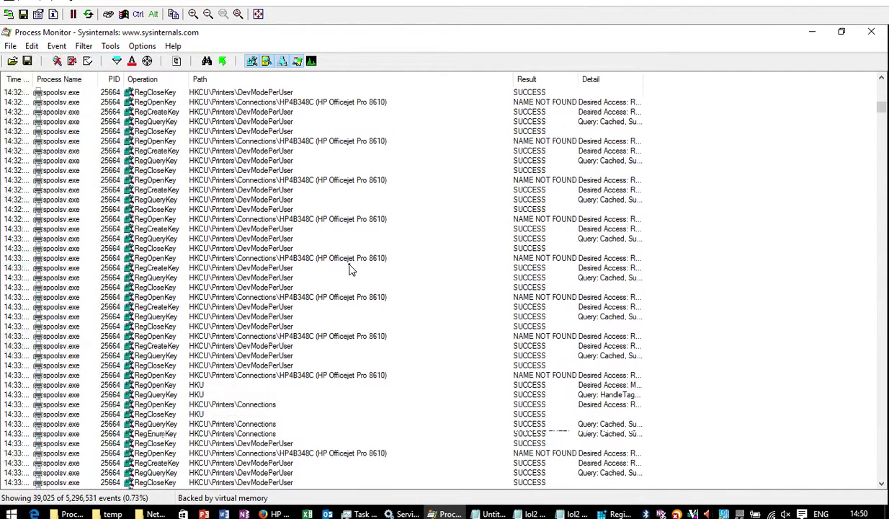
# Review the remaining printer Connections and DevModePerUser registry events, then return to the lol2 log.
pyautogui.scroll(5, 349, 270)
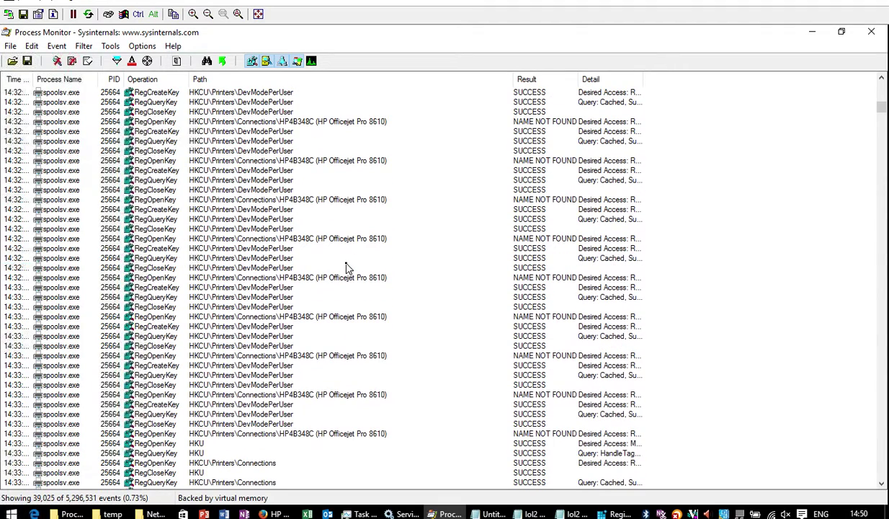
pyautogui.click(306, 317)
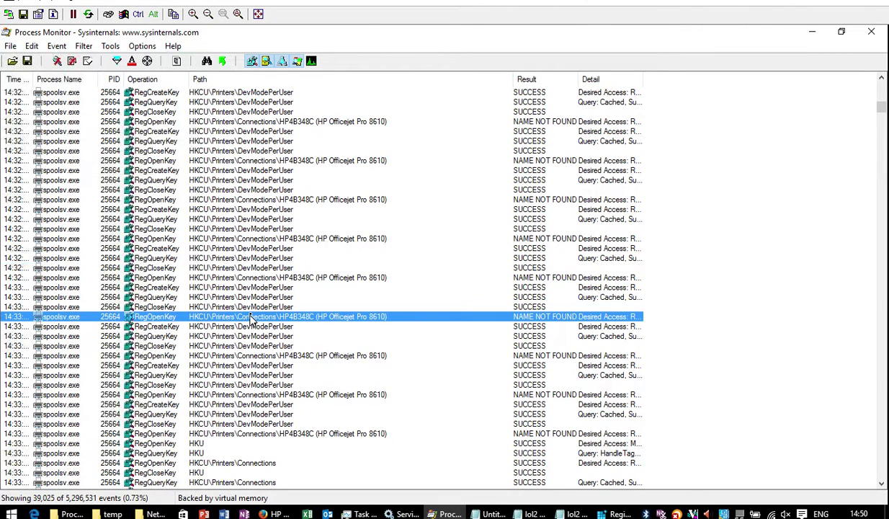
pyautogui.click(280, 336)
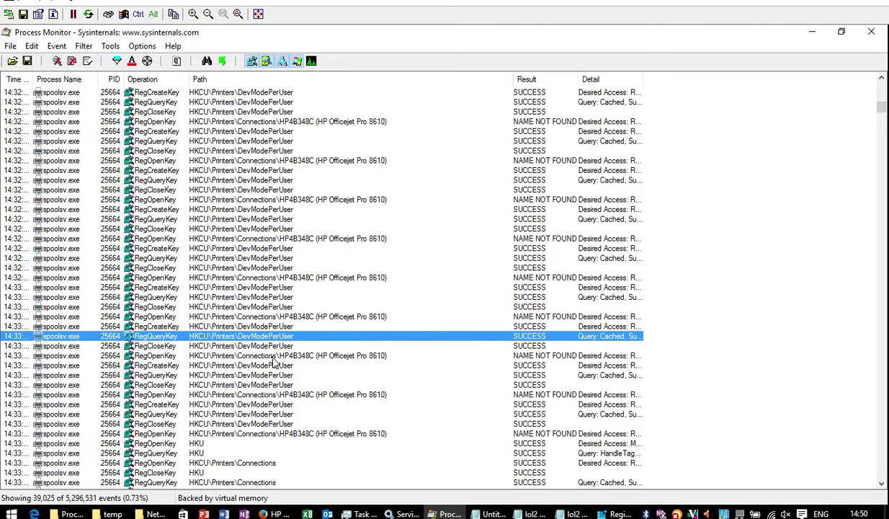
pyautogui.scroll(-4, 281, 346)
pyautogui.scroll(-1, 281, 353)
pyautogui.scroll(4, 281, 353)
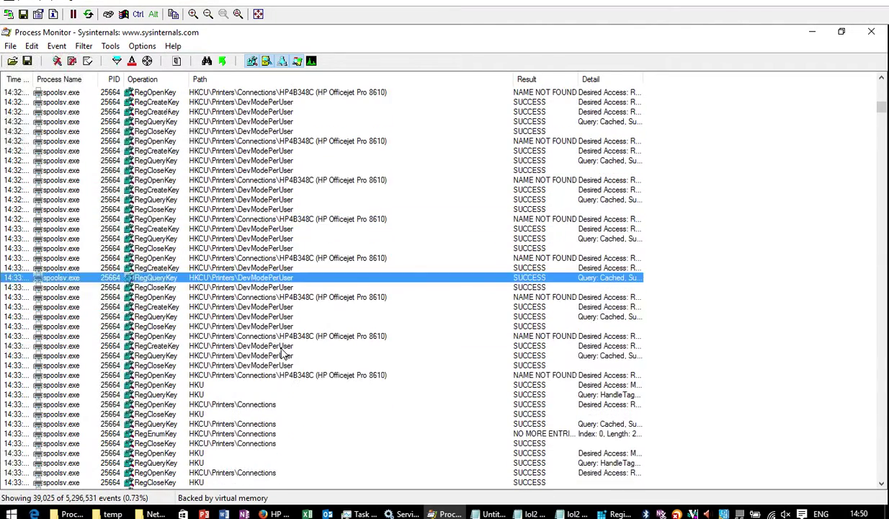
pyautogui.scroll(-8, 281, 353)
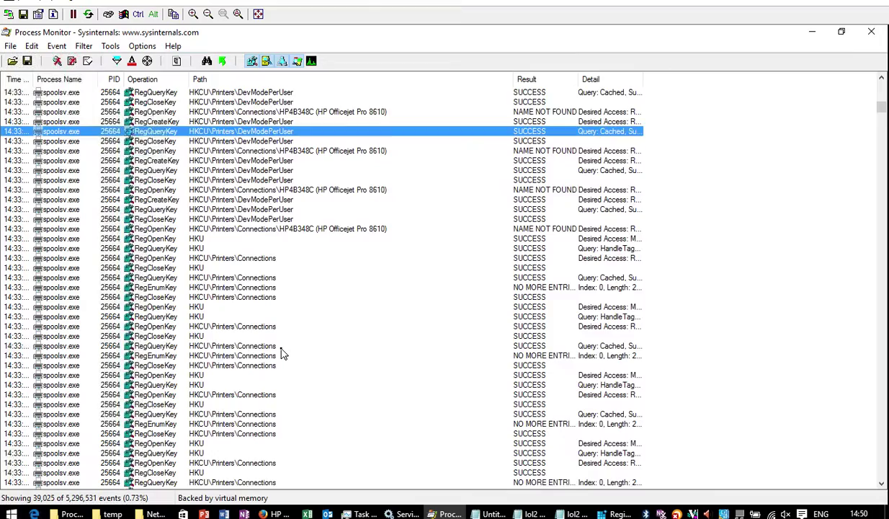
pyautogui.scroll(4, 281, 353)
pyautogui.scroll(10, 281, 353)
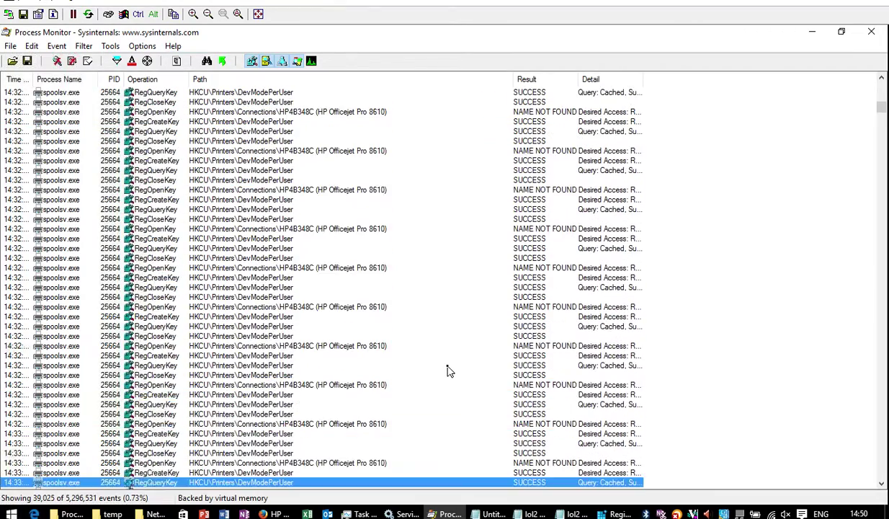
pyautogui.scroll(-9, 448, 369)
pyautogui.scroll(2, 448, 369)
pyautogui.click(533, 514)
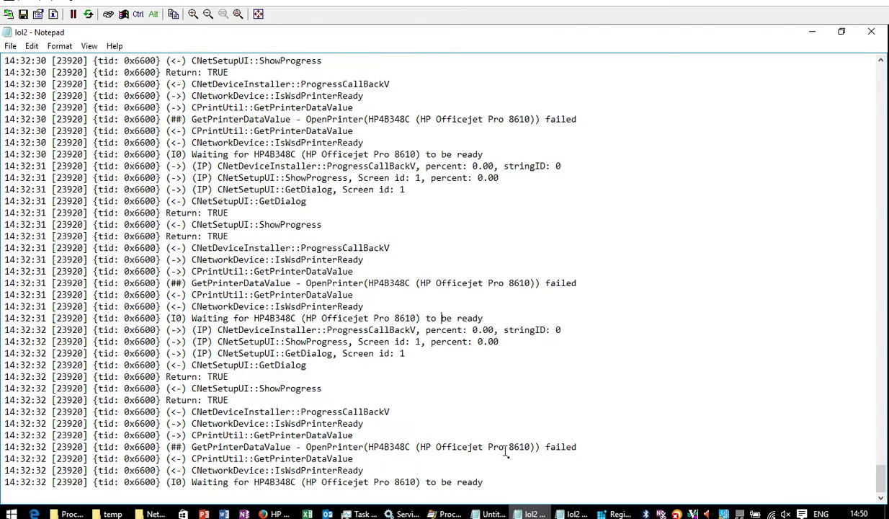
pyautogui.click(573, 514)
pyautogui.scroll(-1, 354, 332)
pyautogui.hotkey('alt', 'Tab')
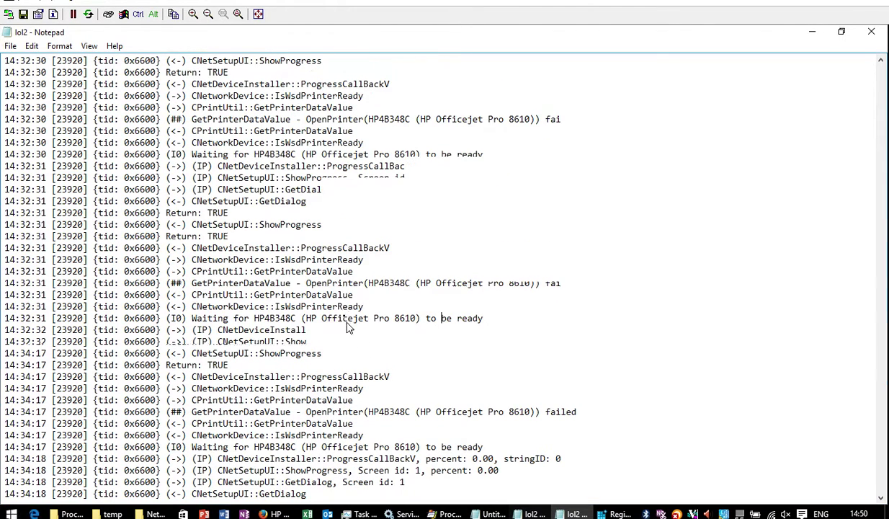
pyautogui.moveTo(275, 261); pyautogui.dragTo(386, 258)
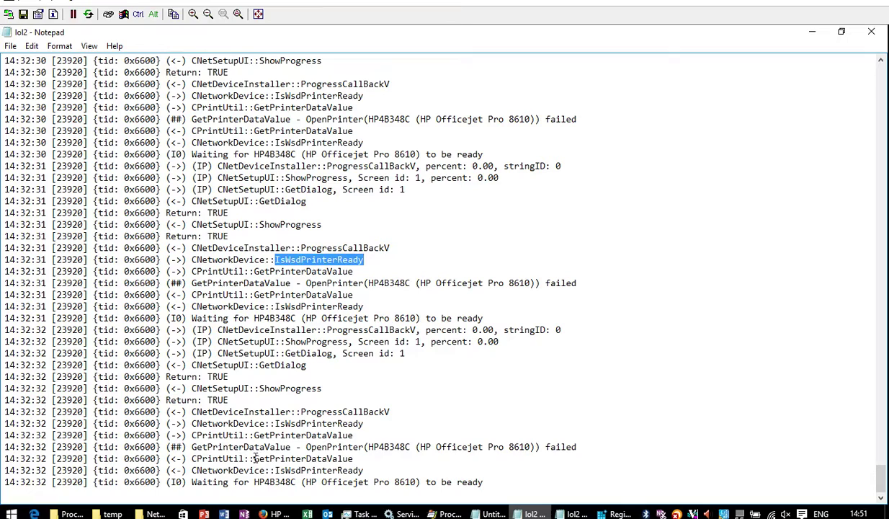
pyautogui.moveTo(255, 459); pyautogui.dragTo(353, 458)
pyautogui.scroll(1, 346, 461)
pyautogui.scroll(-1, 338, 462)
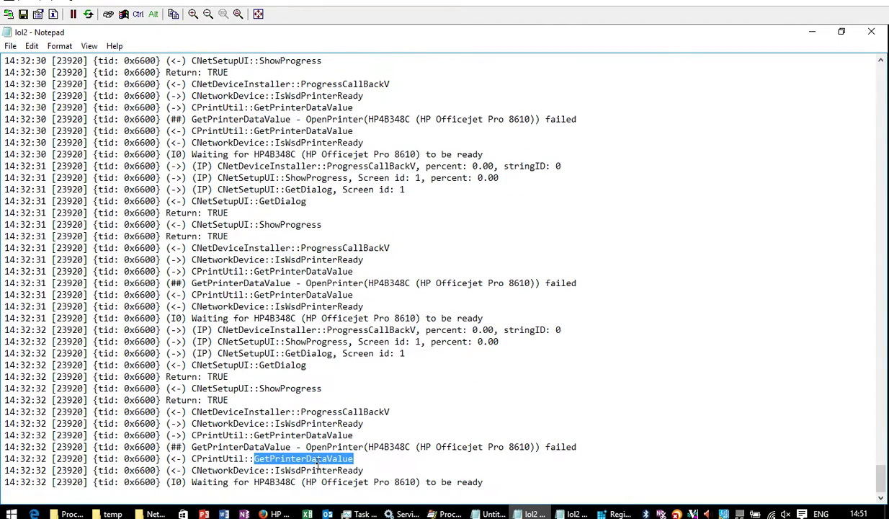
pyautogui.scroll(13, 328, 476)
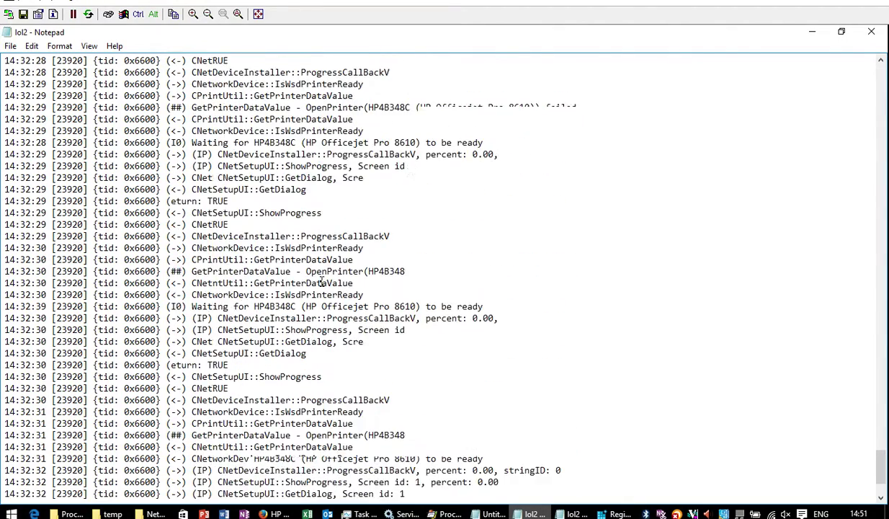
pyautogui.scroll(5, 310, 268)
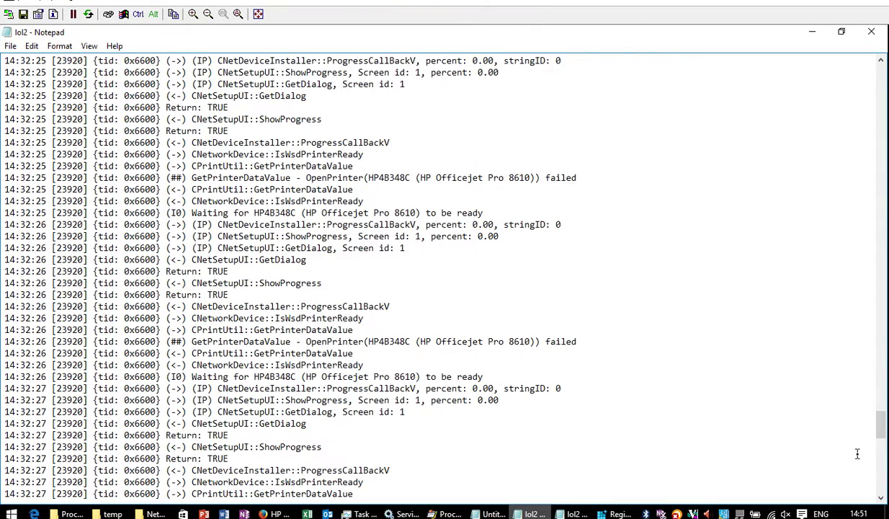
pyautogui.scroll(20, 846, 222)
pyautogui.scroll(2, 846, 222)
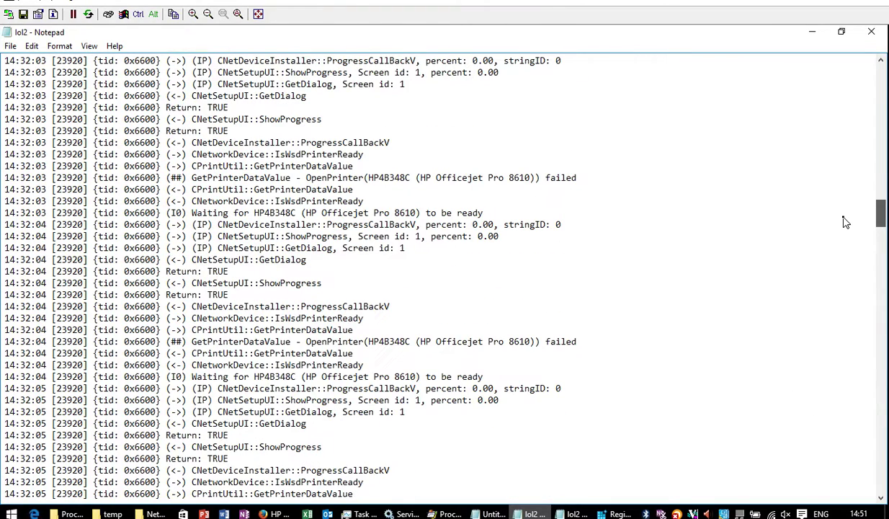
pyautogui.scroll(9, 844, 212)
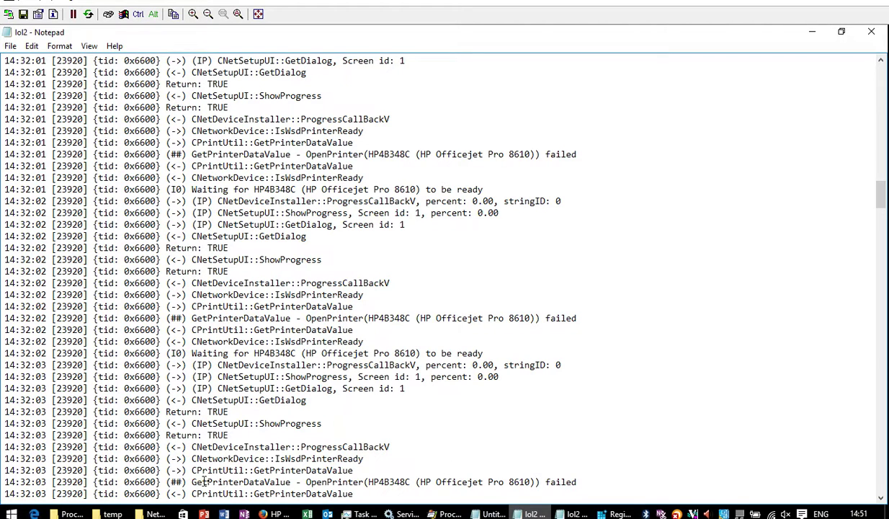
pyautogui.moveTo(205, 481); pyautogui.dragTo(190, 469)
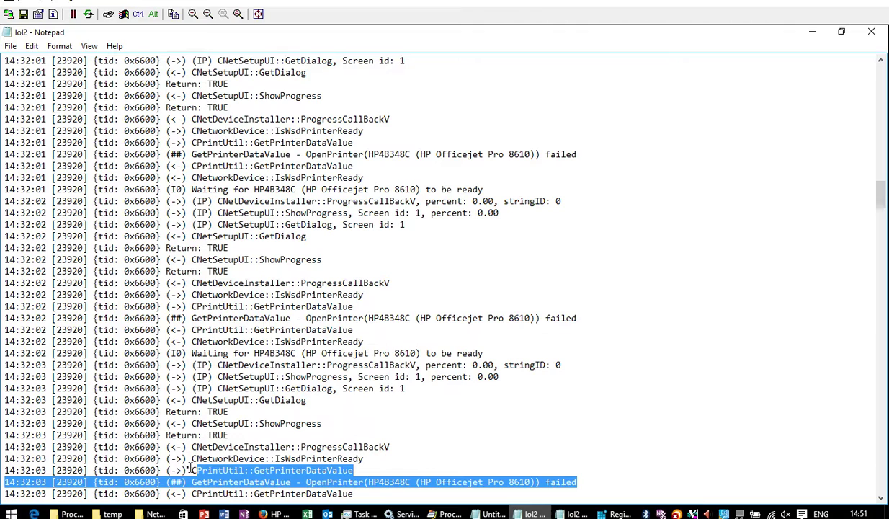
pyautogui.click(306, 472)
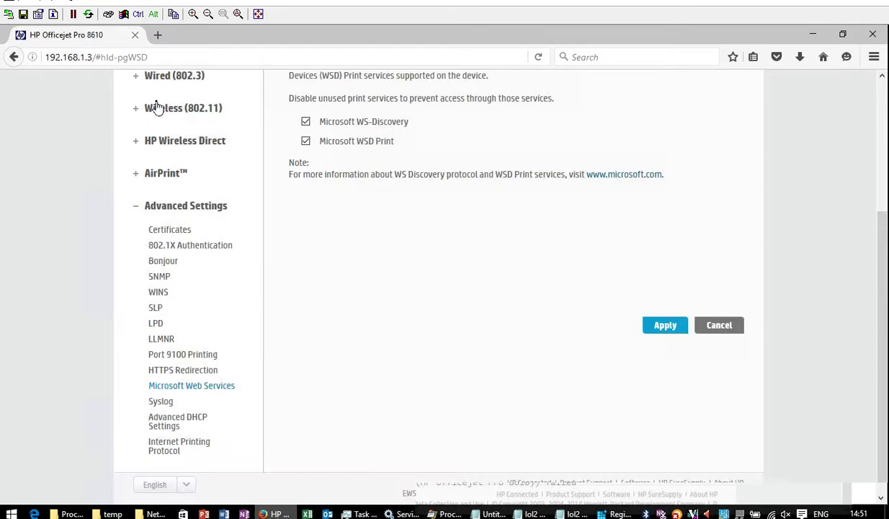
# Refresh the printer's web server and reach the advanced network WS-Discovery and WSD Print settings.
pyautogui.press('F5')
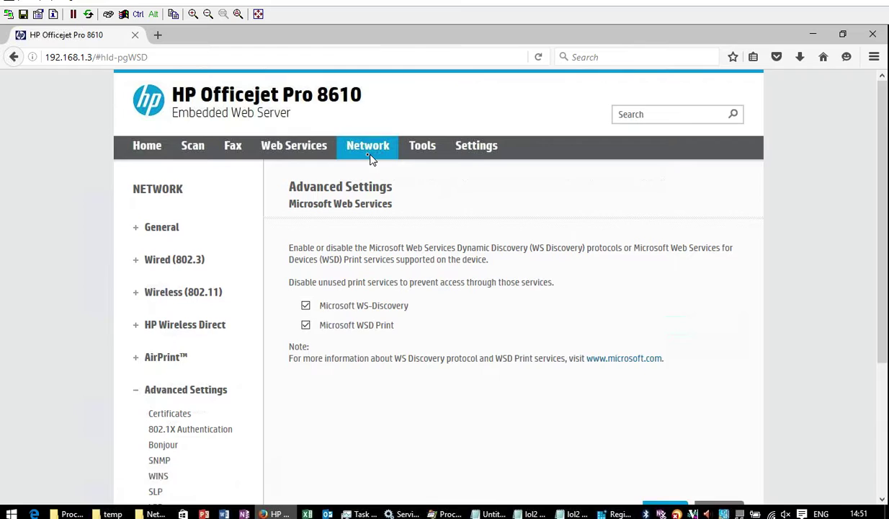
pyautogui.click(368, 147)
pyautogui.click(178, 455)
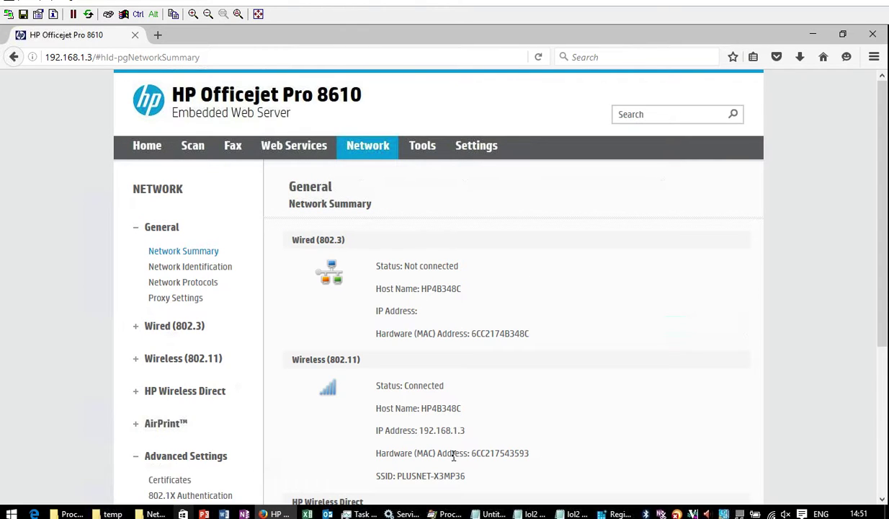
pyautogui.scroll(-5, 322, 455)
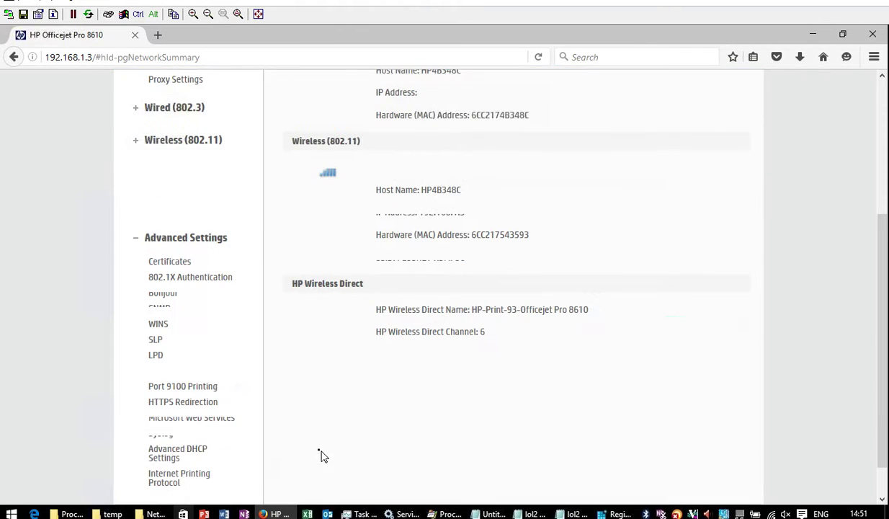
pyautogui.click(172, 417)
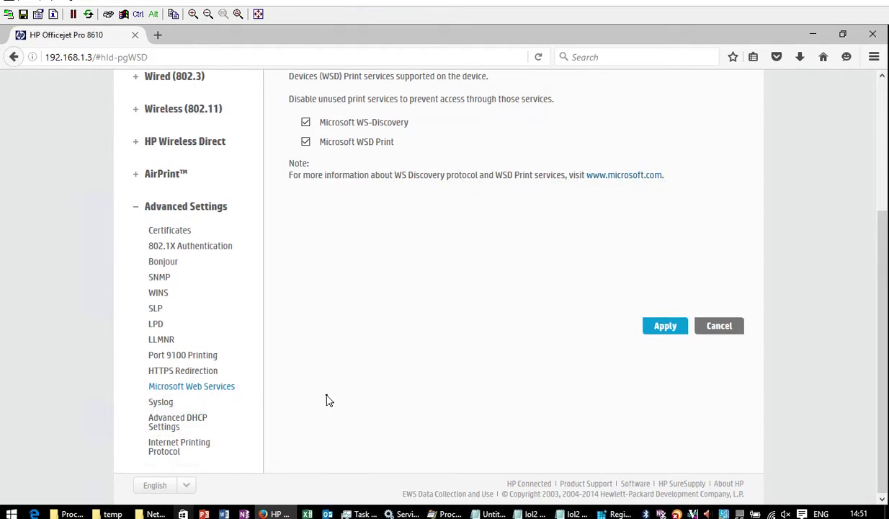
pyautogui.scroll(2, 328, 400)
# Turn off Microsoft WS-Discovery and Microsoft WSD Print and apply the change.
pyautogui.click(306, 196)
pyautogui.click(306, 215)
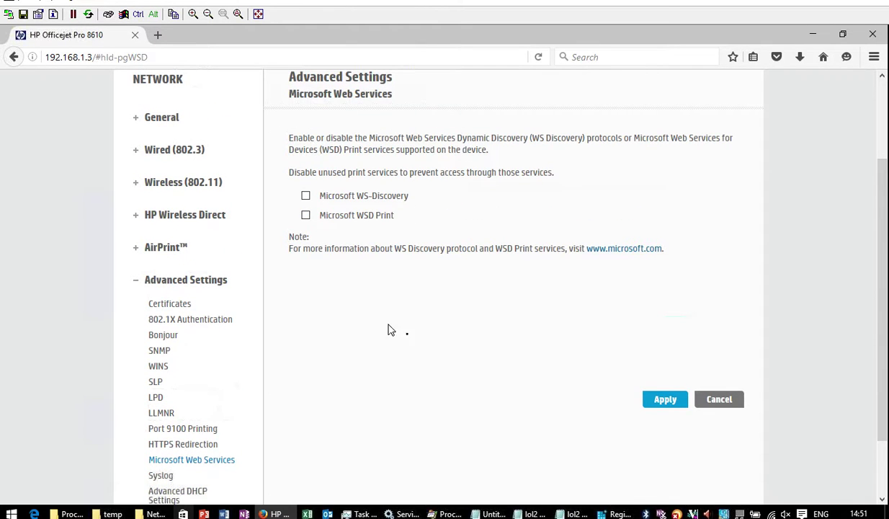
pyautogui.click(670, 402)
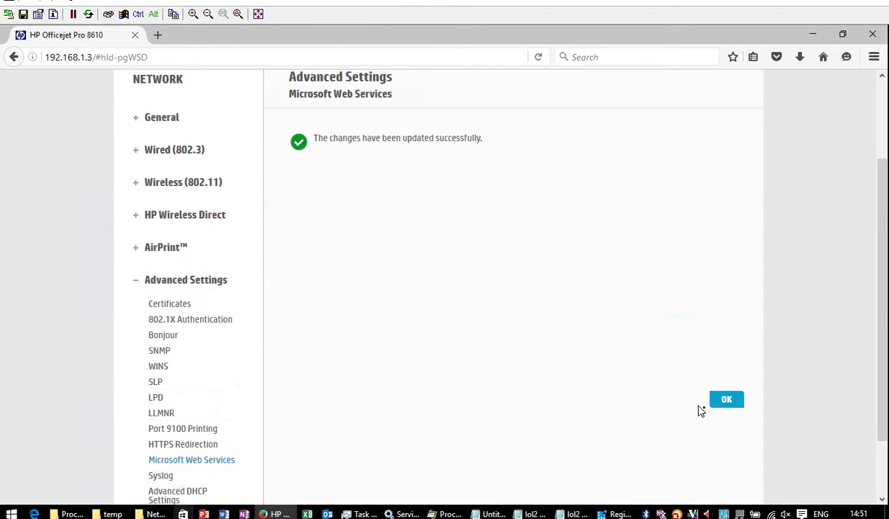
pyautogui.click(719, 399)
# Turn Microsoft WS-Discovery and WSD Print back on and apply again.
pyautogui.click(305, 195)
pyautogui.click(305, 214)
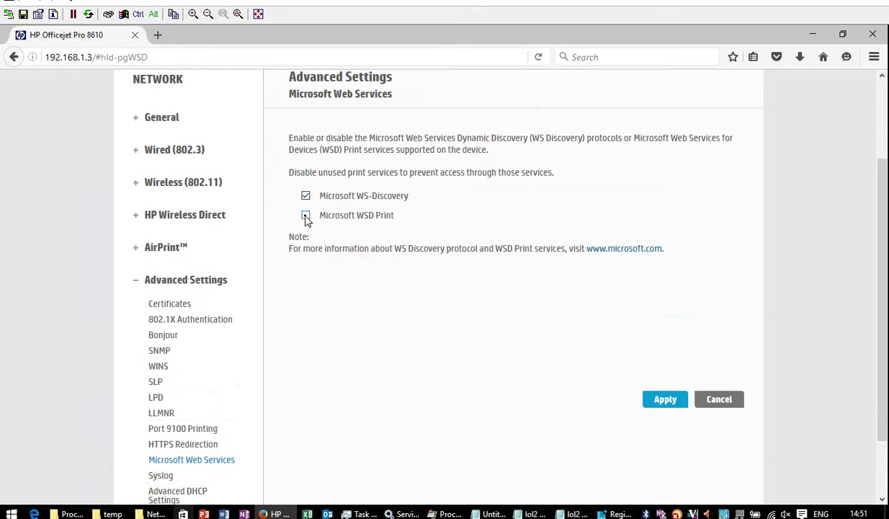
pyautogui.click(669, 404)
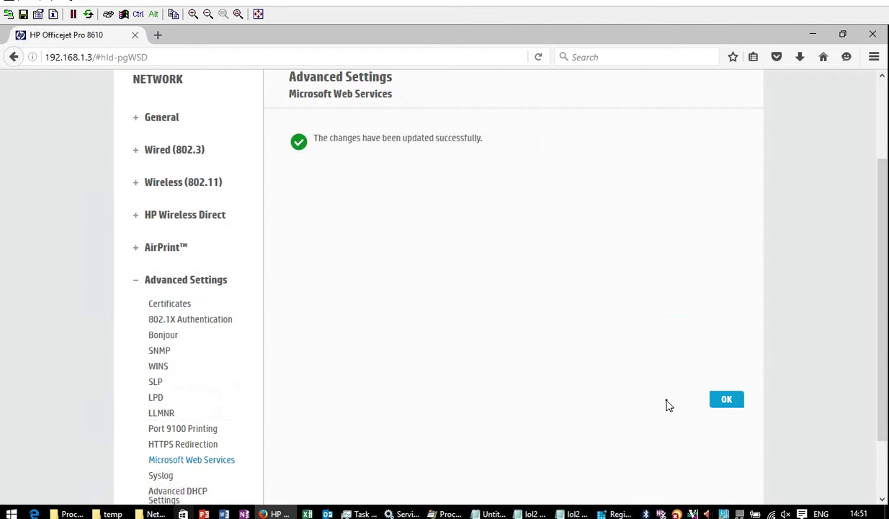
pyautogui.scroll(2, 669, 406)
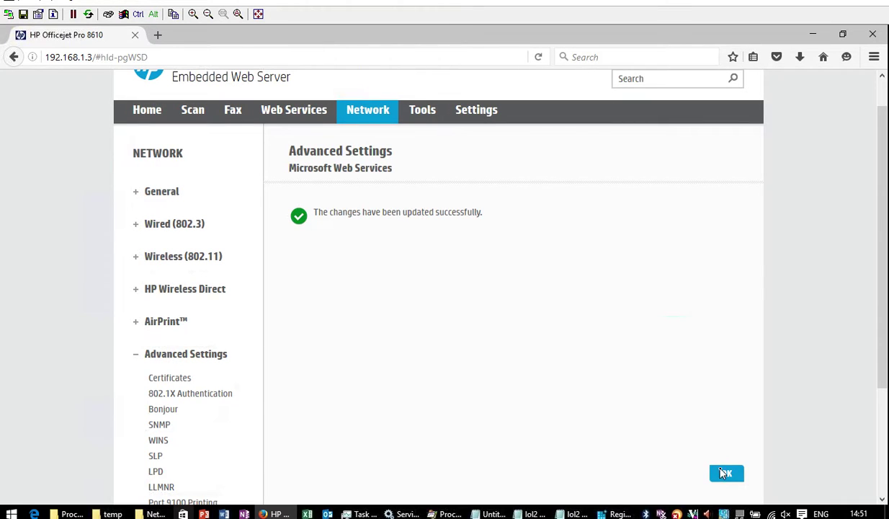
# Dismiss the success message, verify both WSD services remain enabled, and minimize Firefox to reveal the lol2 log.
pyautogui.click(814, 37)
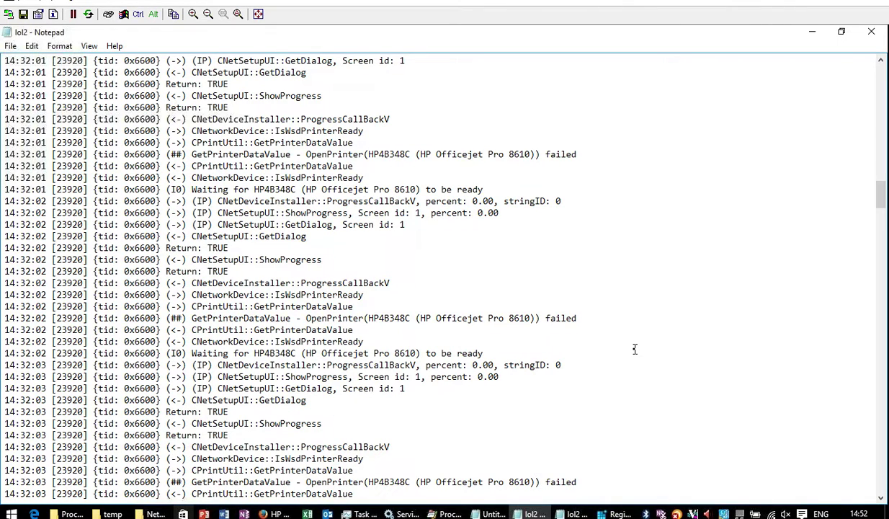
pyautogui.click(276, 514)
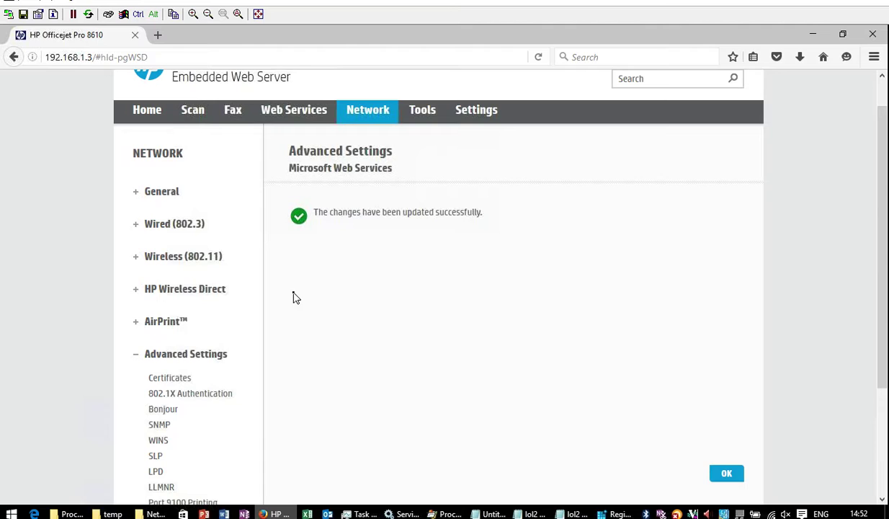
pyautogui.scroll(2, 299, 265)
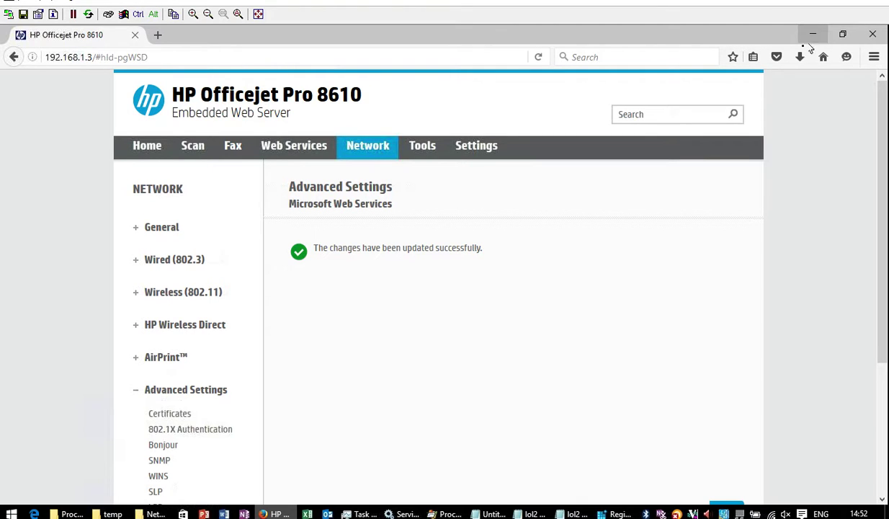
pyautogui.scroll(-1, 717, 456)
pyautogui.scroll(-1, 717, 456)
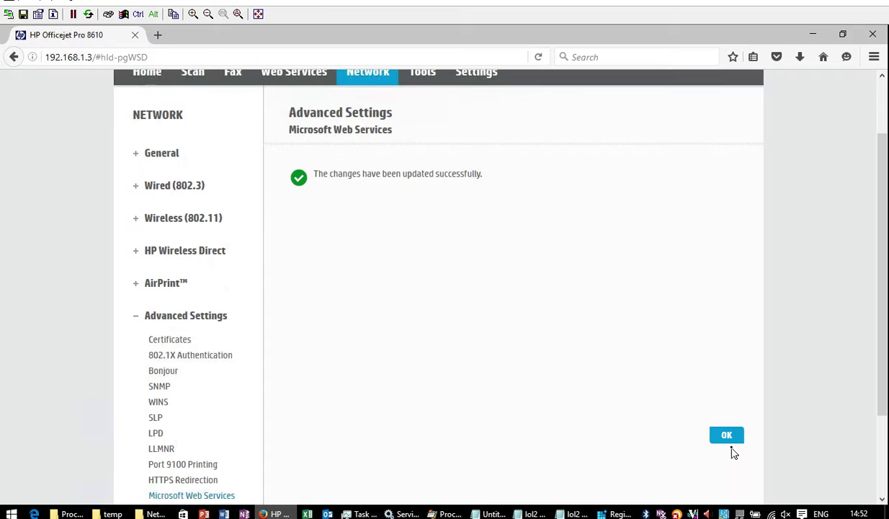
pyautogui.click(726, 434)
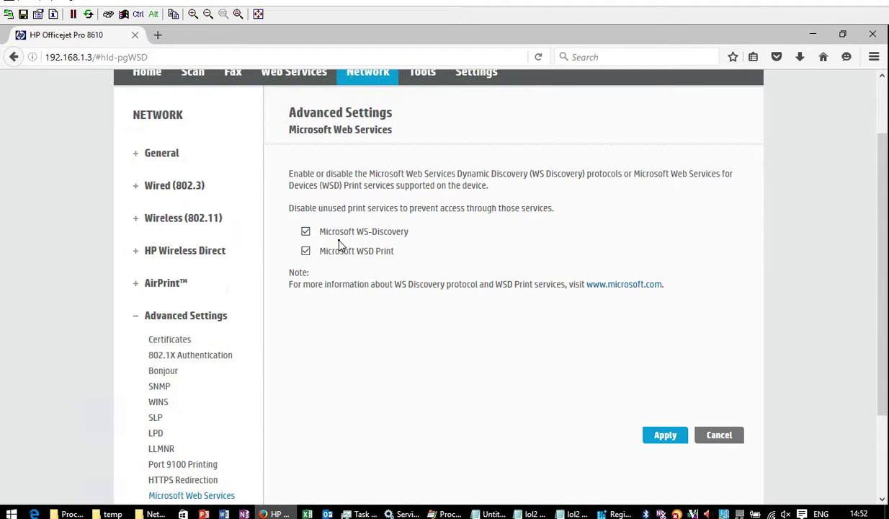
pyautogui.click(812, 34)
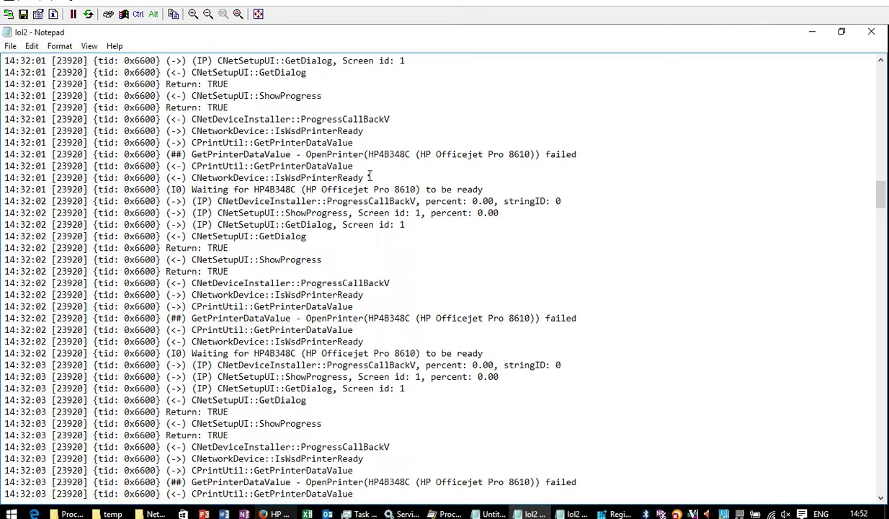
# Highlight the IsWsdPrinterReady call and the OpenPrinter failed message in the lol2 log.
pyautogui.moveTo(365, 178); pyautogui.dragTo(260, 178)
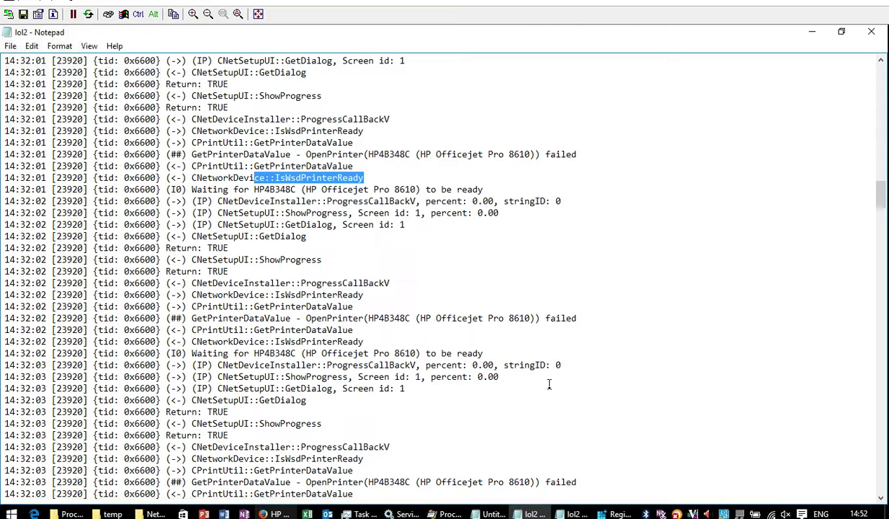
pyautogui.moveTo(578, 481); pyautogui.dragTo(25, 482)
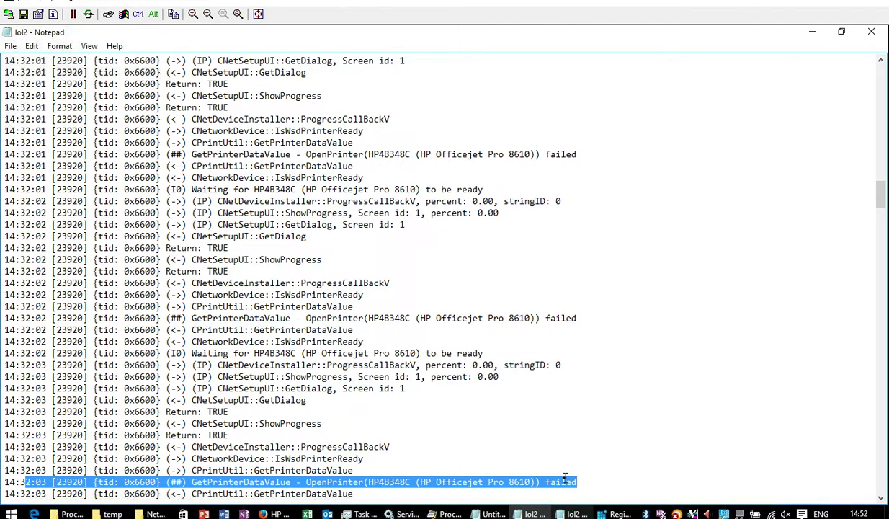
pyautogui.moveTo(602, 514)
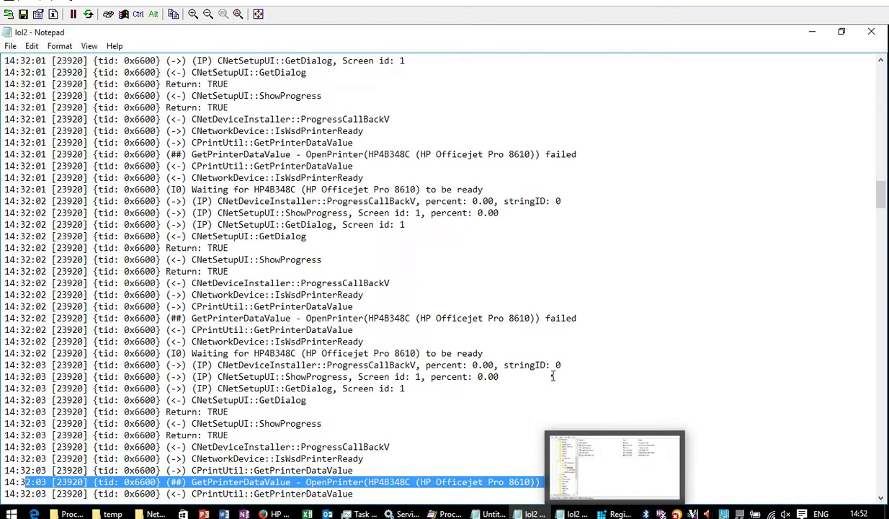
pyautogui.click(502, 364)
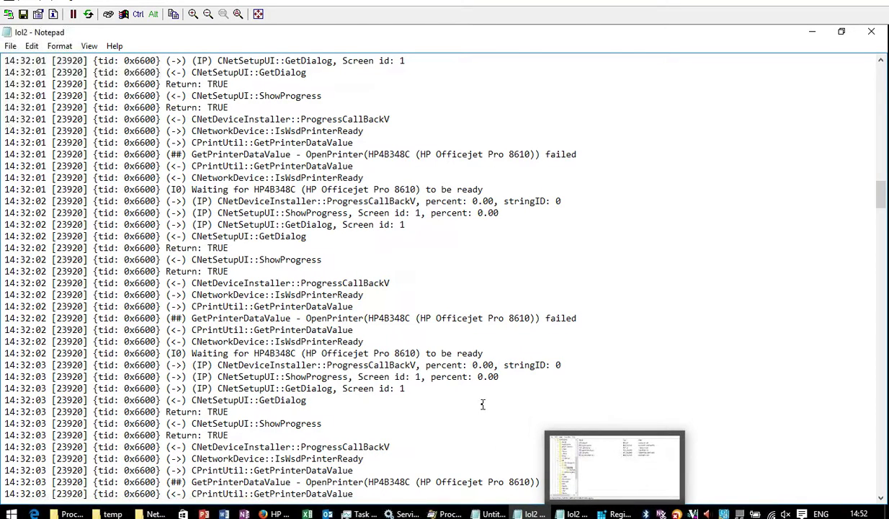
# Check the GetPrinterDataValue failure further down, then bring up Registry Editor's HP\NG\Logging values.
pyautogui.click(590, 496)
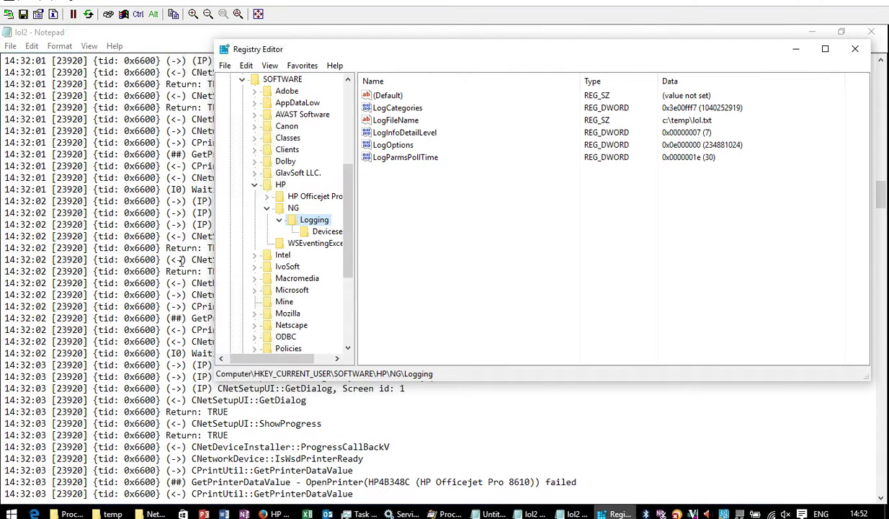
pyautogui.moveTo(479, 481); pyautogui.dragTo(364, 447)
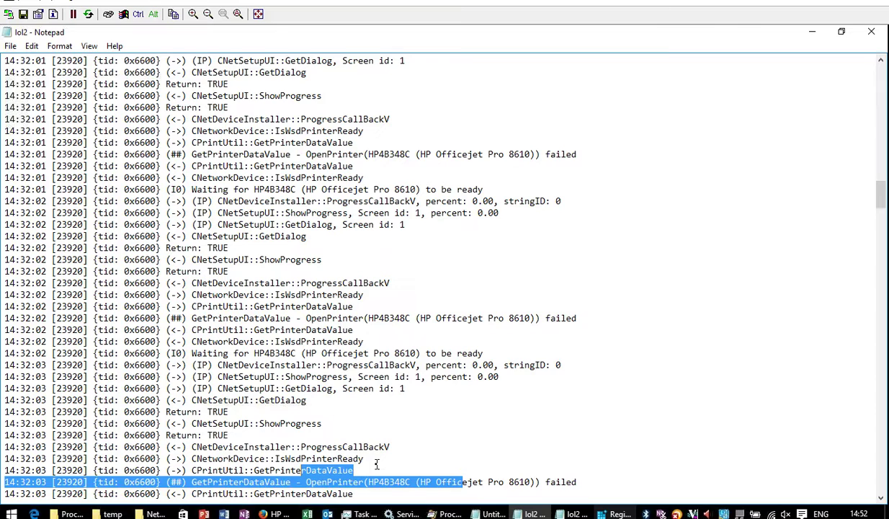
pyautogui.click(364, 459)
pyautogui.scroll(-1, 458, 461)
pyautogui.moveTo(494, 447); pyautogui.dragTo(288, 427)
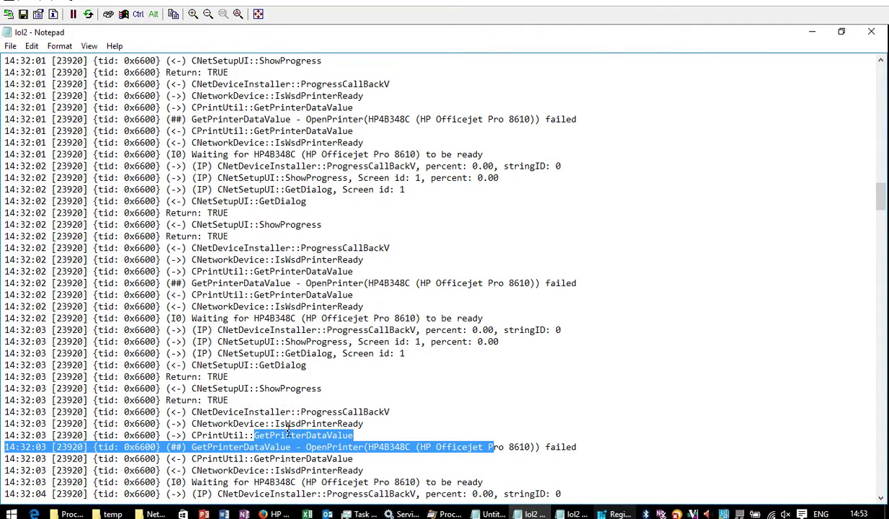
pyautogui.hotkey('alt', 'Tab')
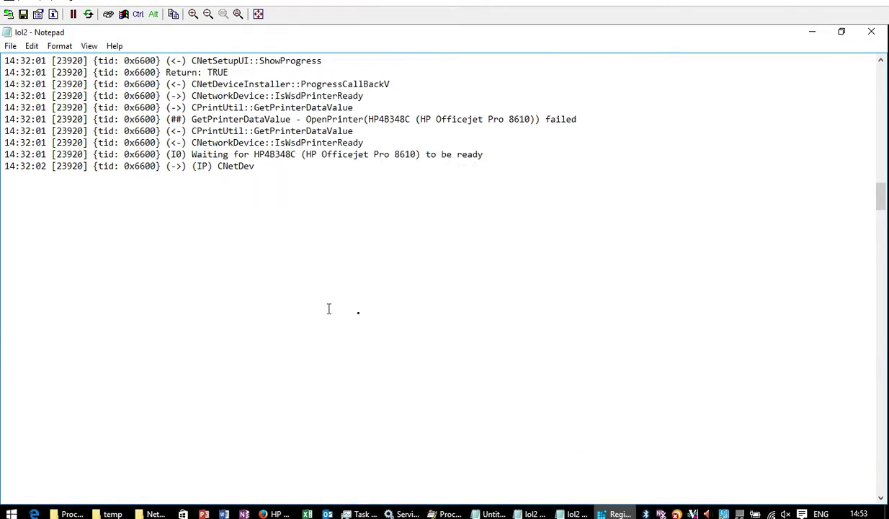
pyautogui.moveTo(881, 248); pyautogui.dragTo(865, 457)
# Compare Registry Editor's logging values with the logging settings in the HP support PDF.
pyautogui.click(614, 514)
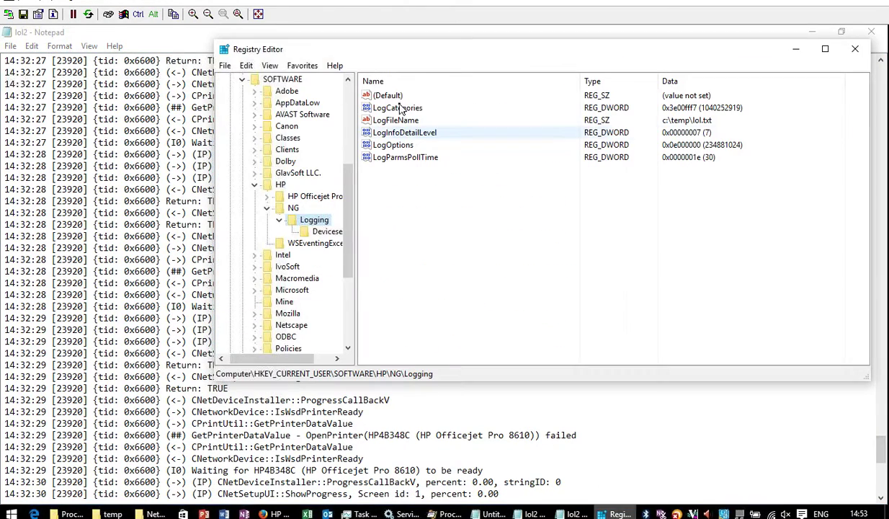
pyautogui.moveTo(533, 514)
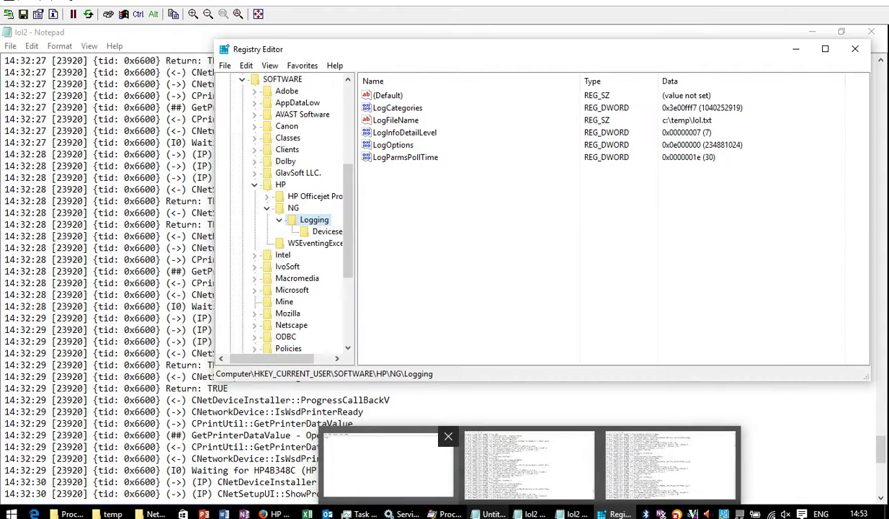
pyautogui.click(389, 465)
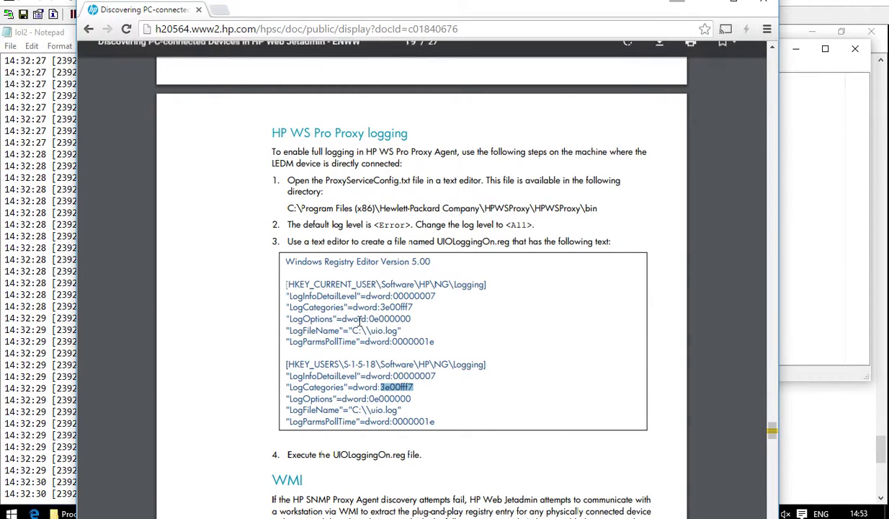
pyautogui.click(409, 383)
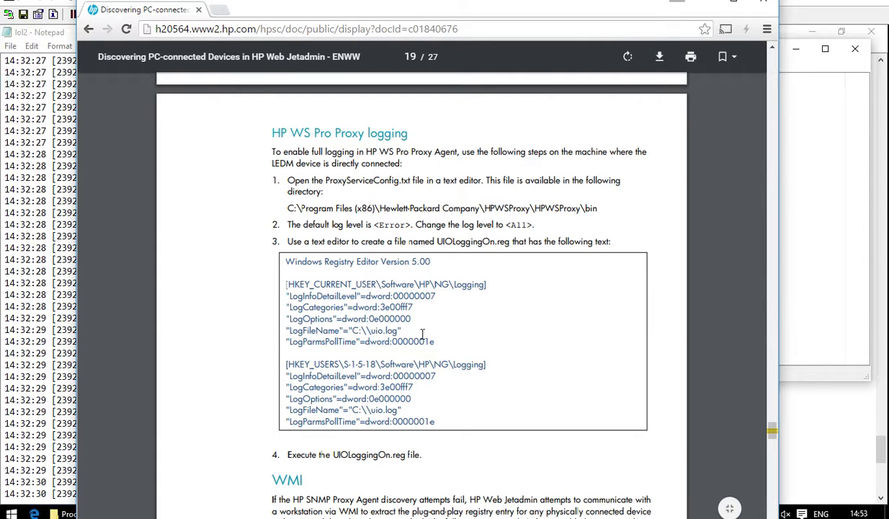
# Open the Print dialog for the Untitled test note, with HP Officejet Pro 8610 listed as Ready.
pyautogui.click(44, 340)
pyautogui.moveTo(533, 514)
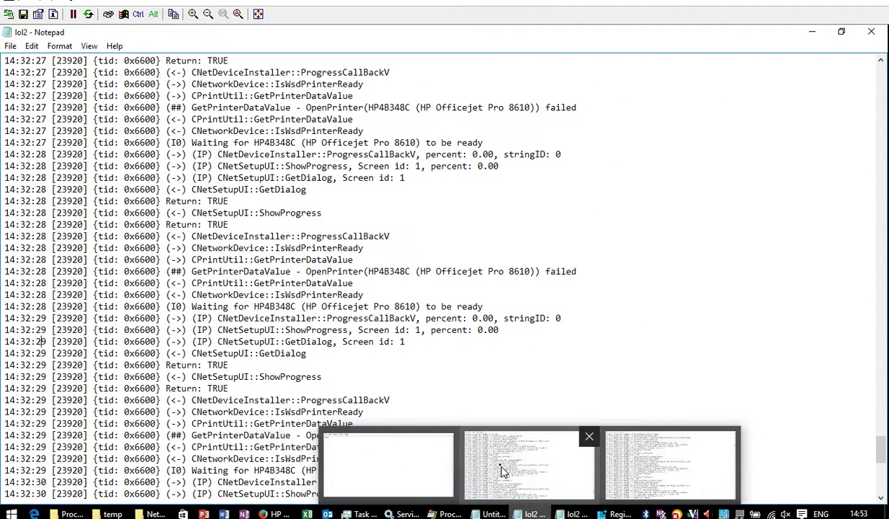
pyautogui.click(432, 461)
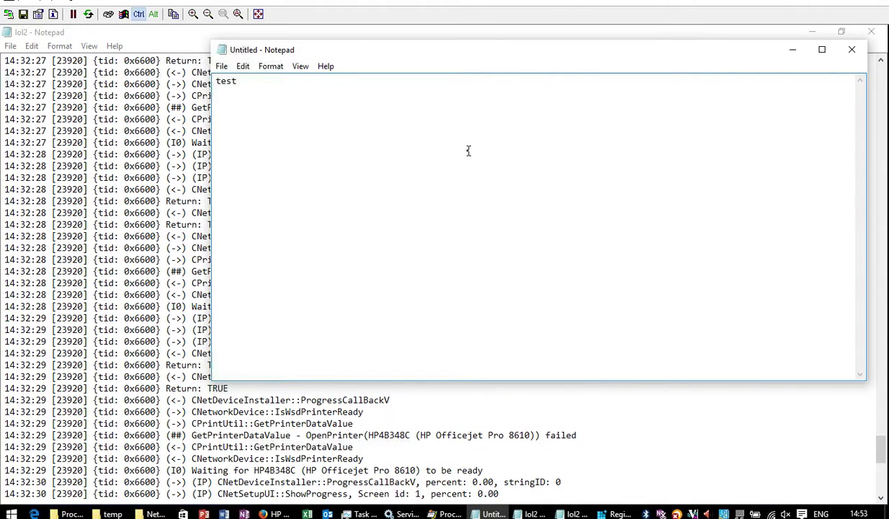
pyautogui.hotkey('ctrl', 'p')
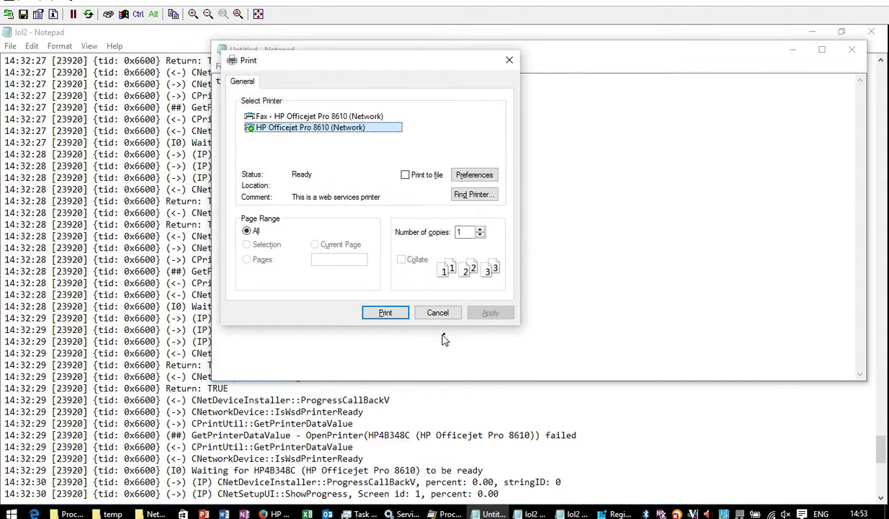